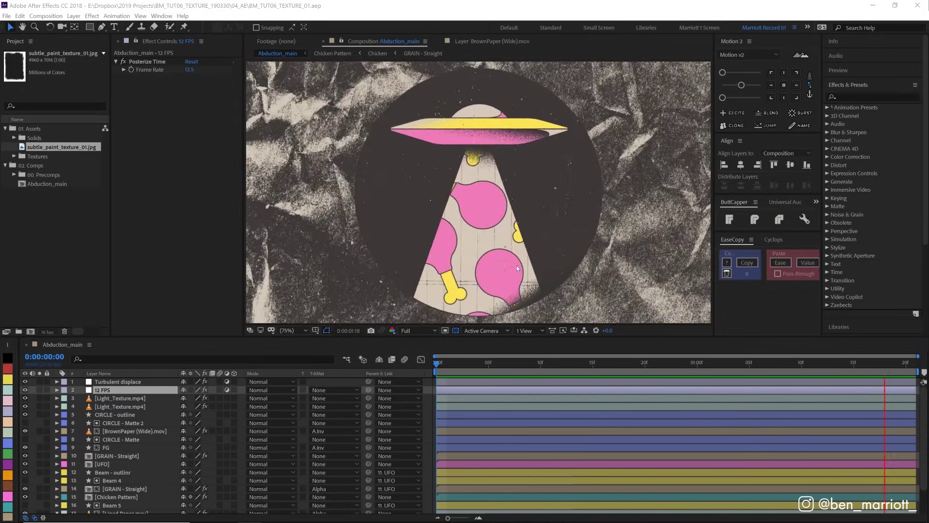
Stop the preview and open subtle_paint_texture_01.jpg in the Footage viewer.
click(120, 398)
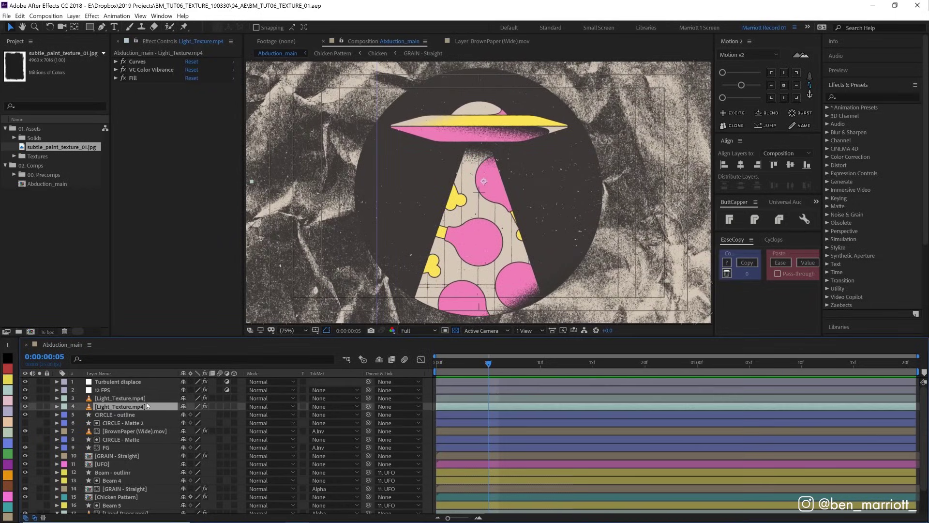
key(shift+space)
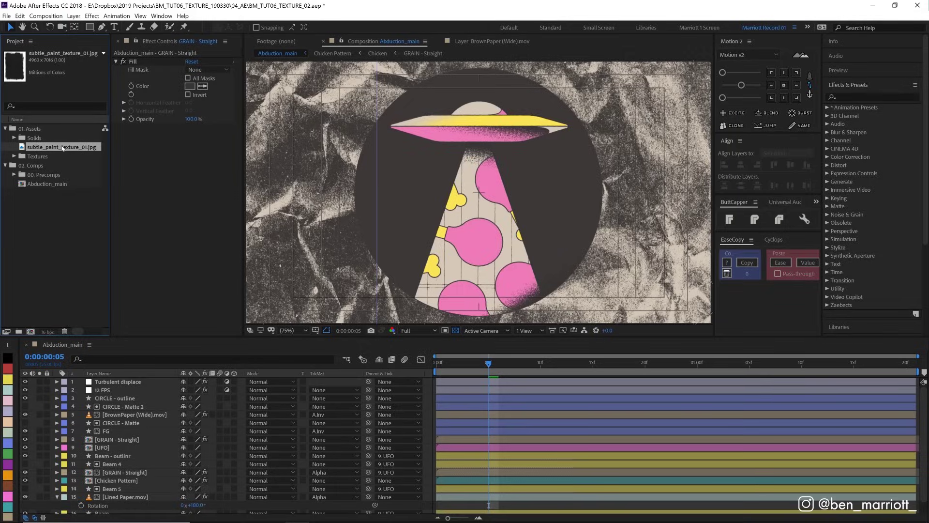
double_click(63, 147)
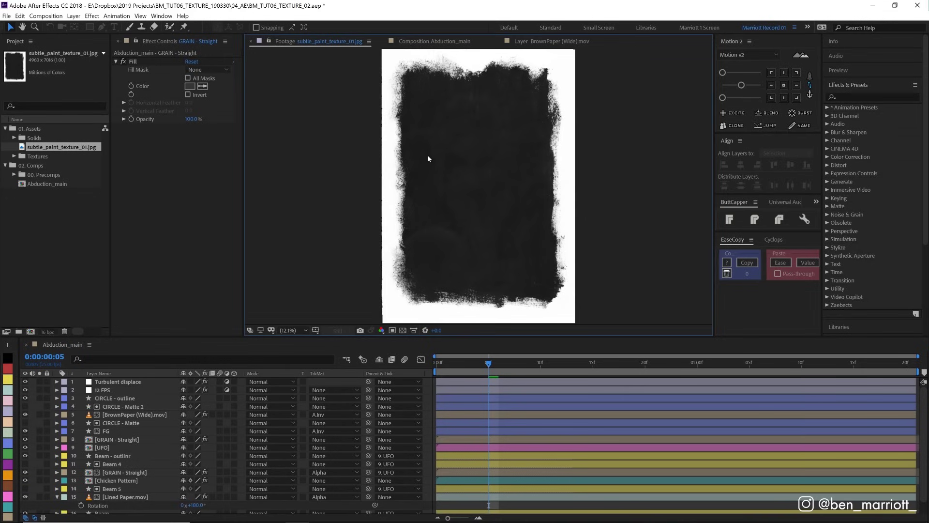
scroll(428, 154, up, 1)
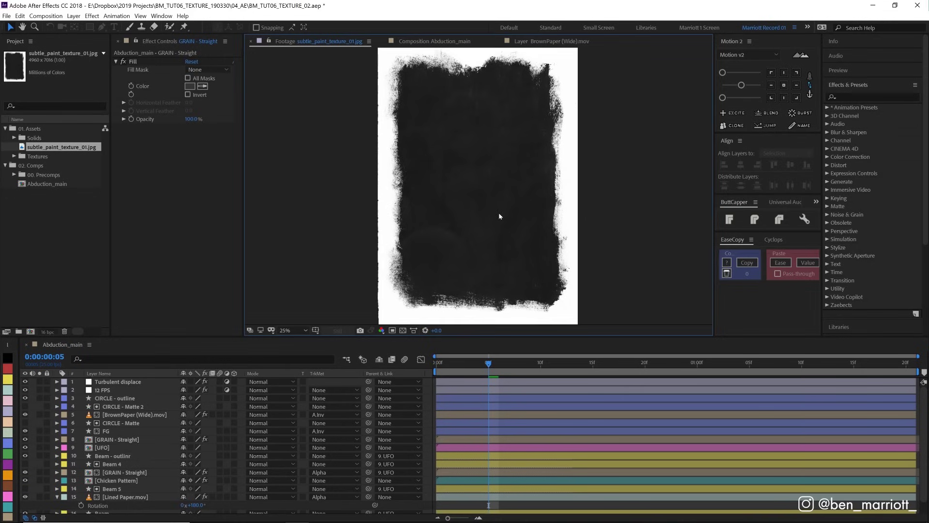
scroll(499, 213, up, 1)
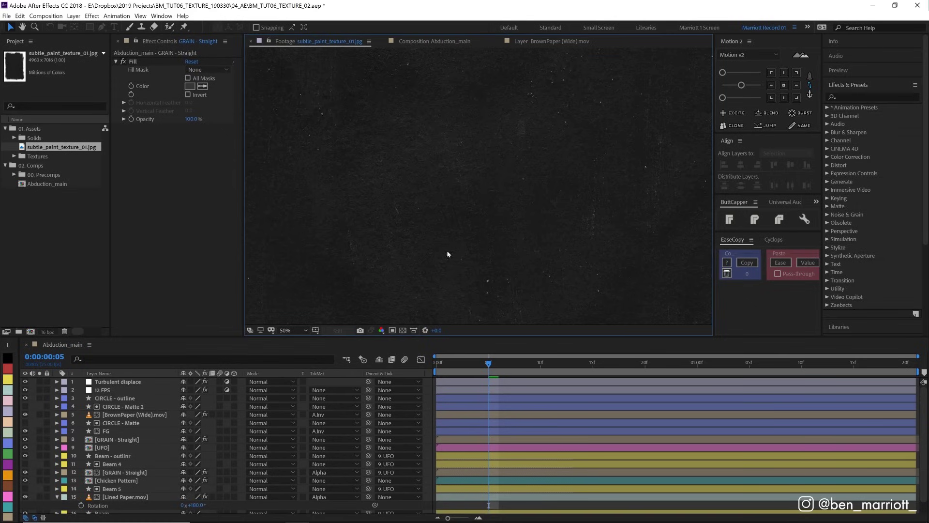
scroll(510, 212, down, 1)
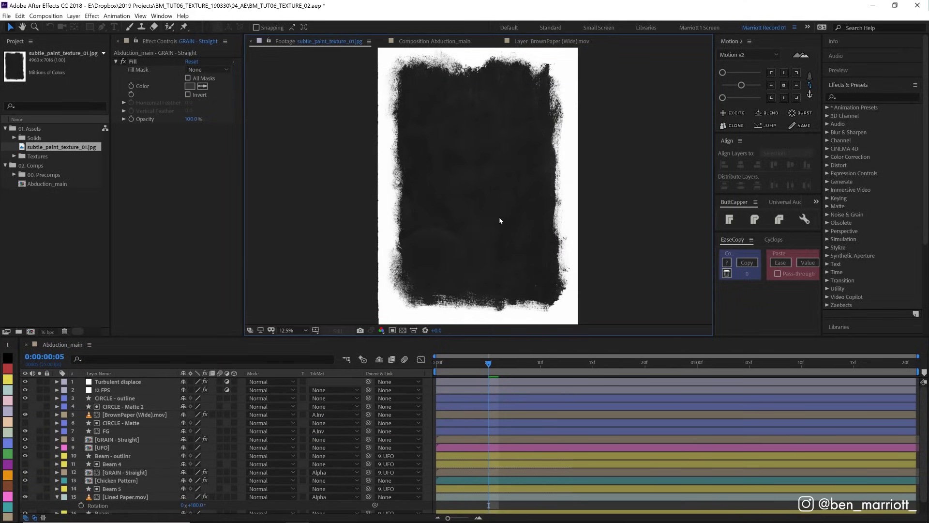
Create a Light Texture comp from the Film (4K) preset at 25 fps, and set its duration.
click(119, 275)
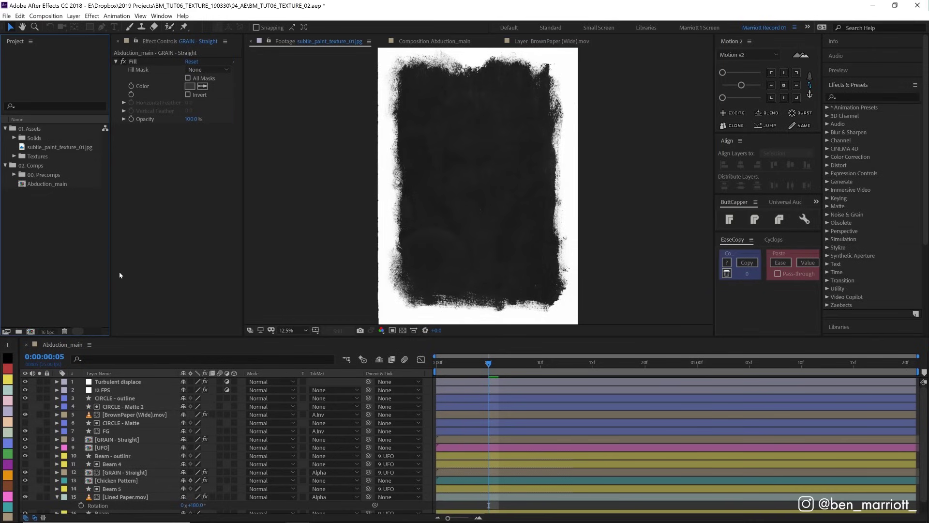
key(ctrl+n)
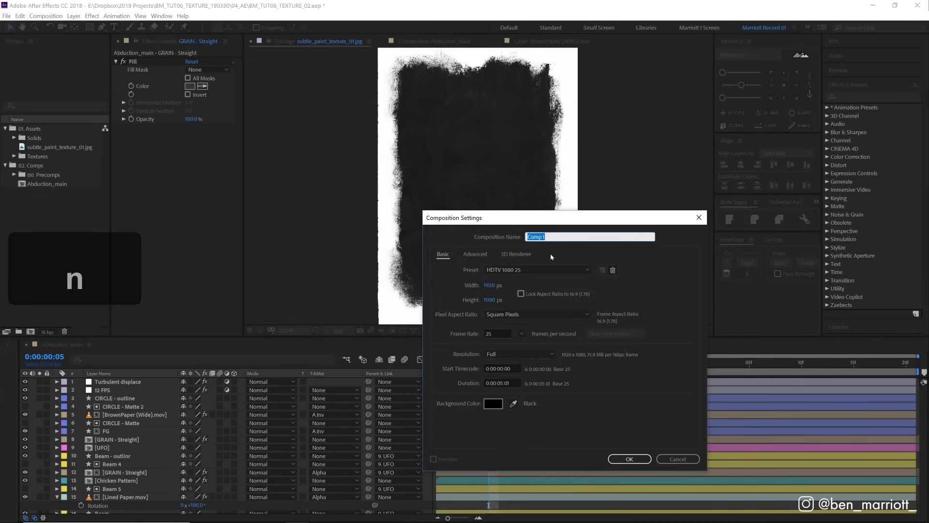
text(Ligh)
text(t Texture)
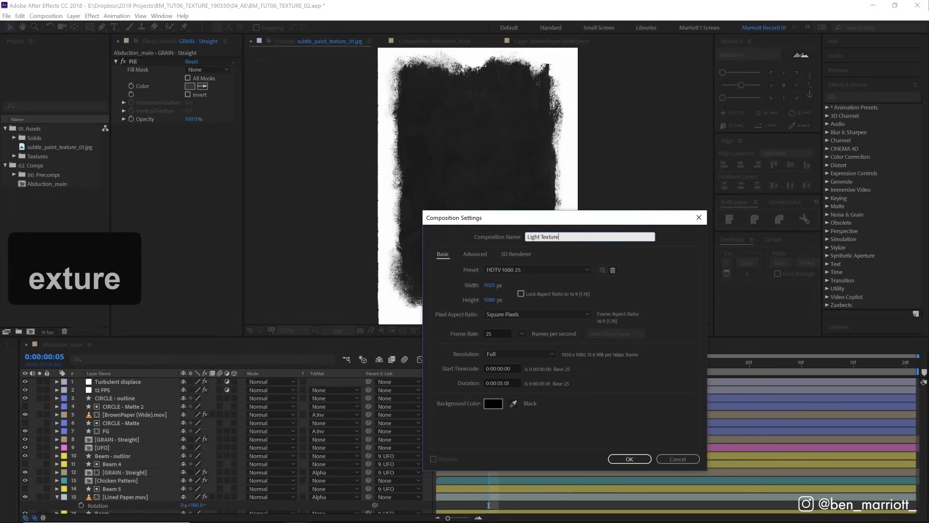
key(Tab)
key(Tab)
text(25)
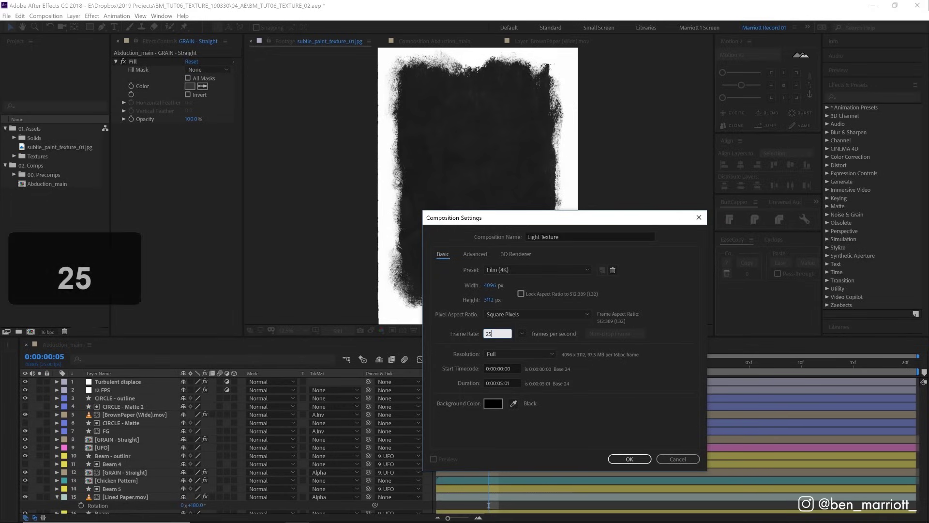
click(544, 282)
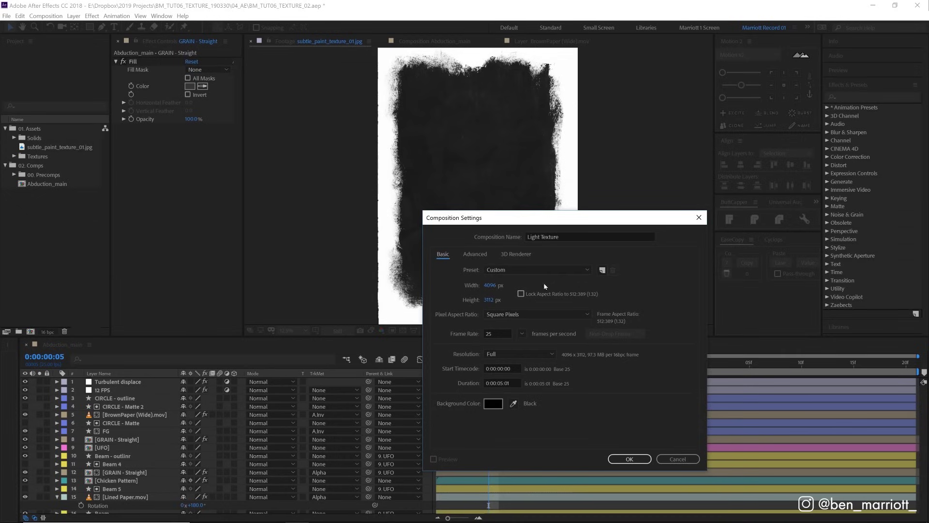
click(505, 382)
text(0)
Add the paint texture image to Light Texture and trim it to end at the current frame.
click(629, 459)
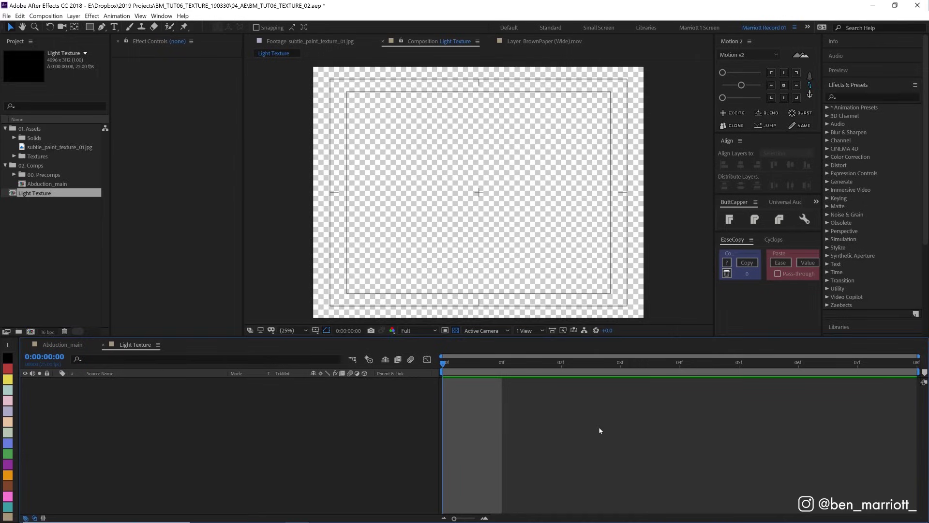
click(67, 148)
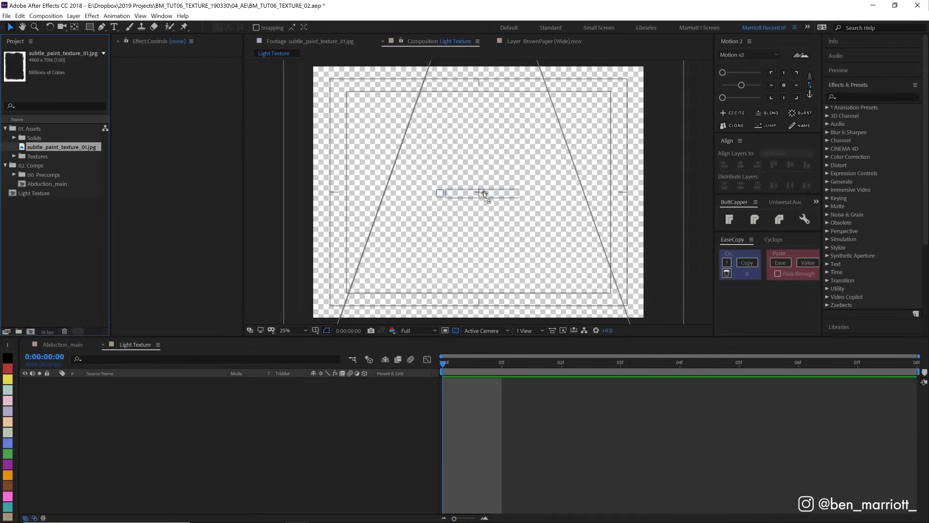
drag(67, 148, 478, 192)
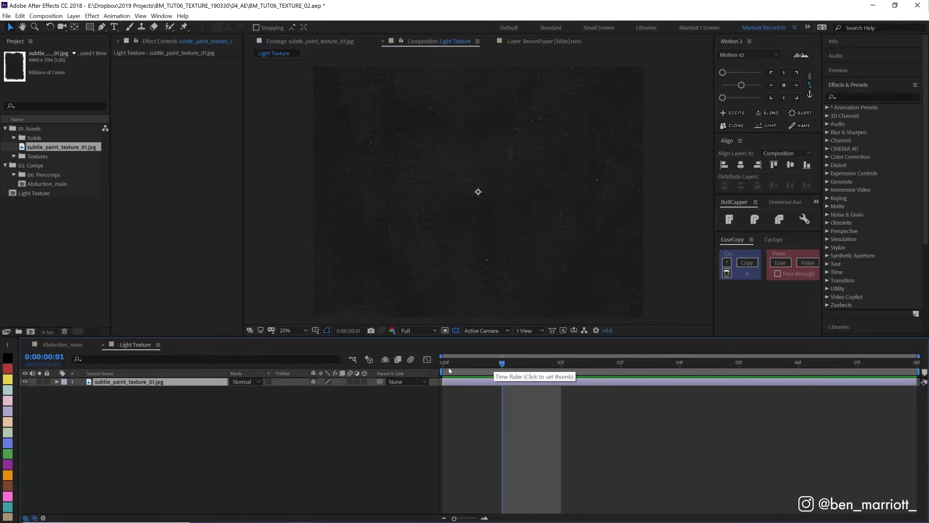
key(alt+s)
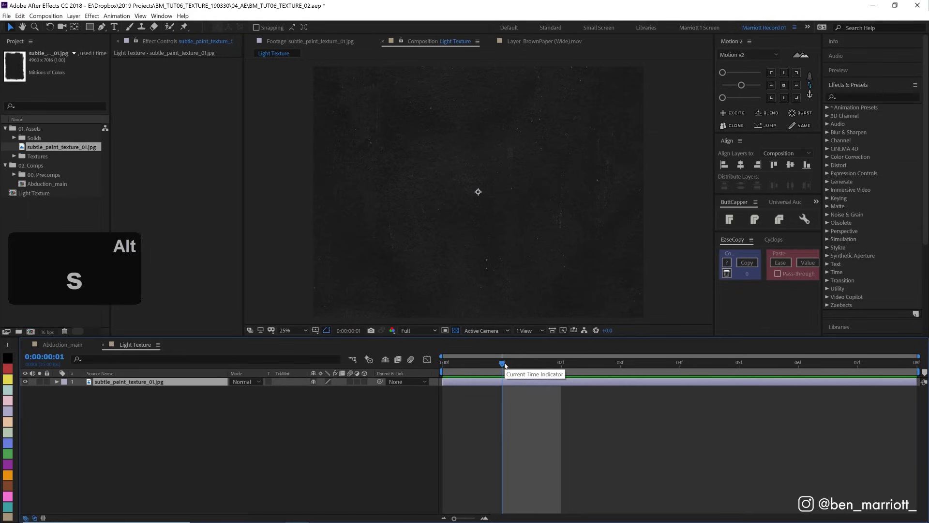
key(alt+bracketright)
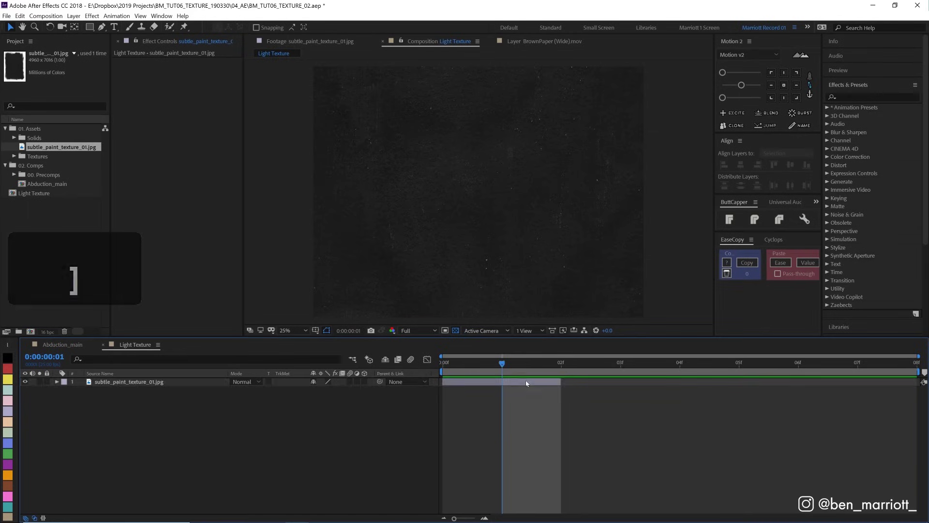
click(526, 380)
key(BackSpace)
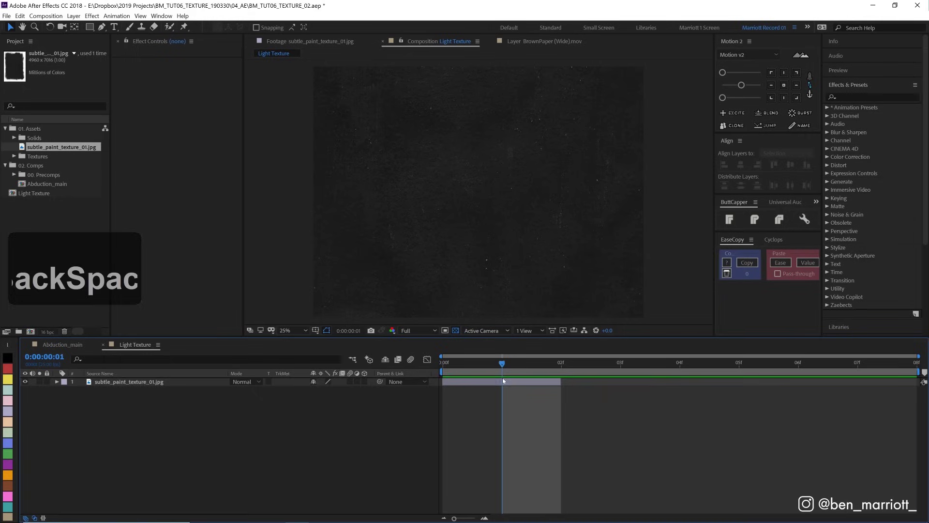
click(503, 380)
Duplicate the texture, start the copy after the original ends, and rotate it.
key(ctrl+d)
drag(503, 380, 579, 381)
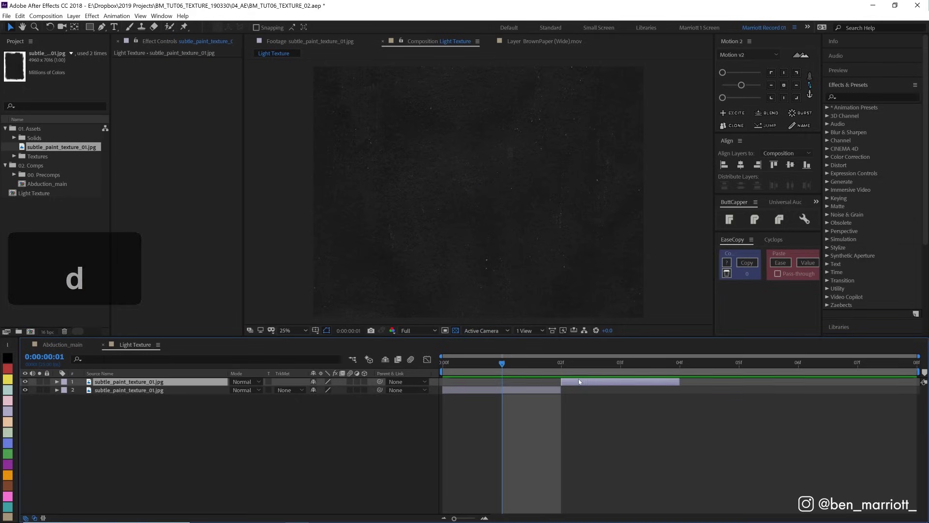
key(Page_Down)
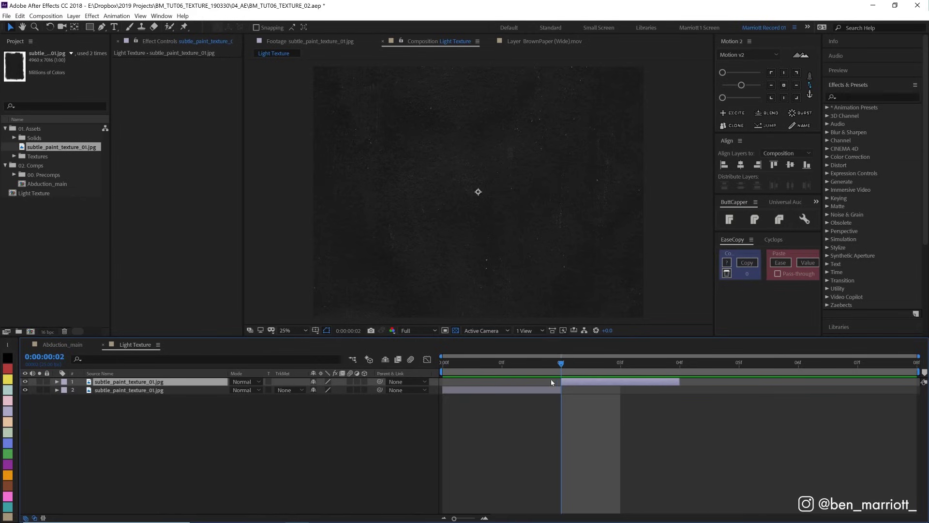
key(r)
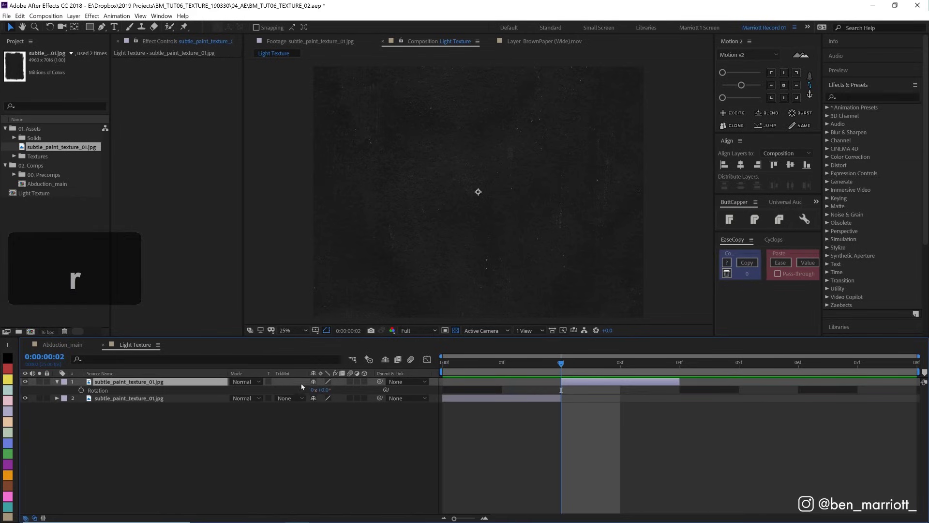
drag(324, 389, 338, 390)
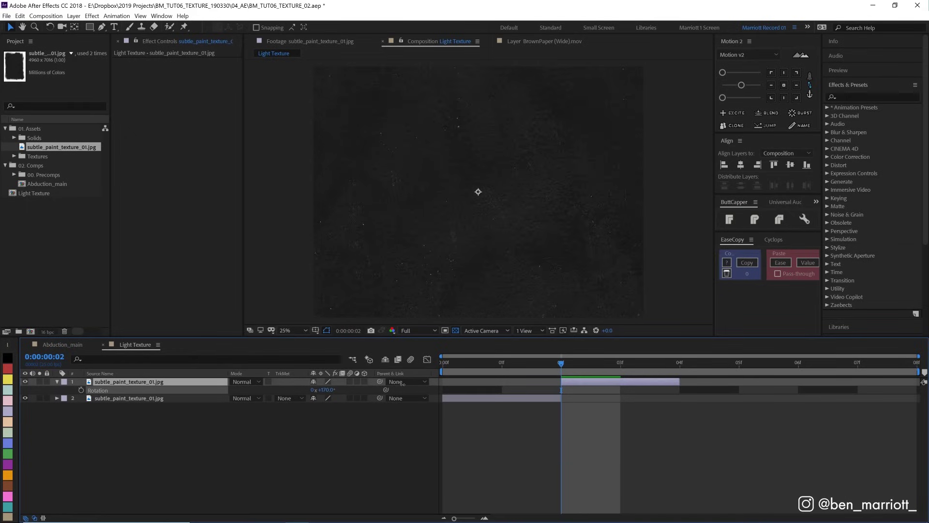
key(KP_Subtract)
click(502, 363)
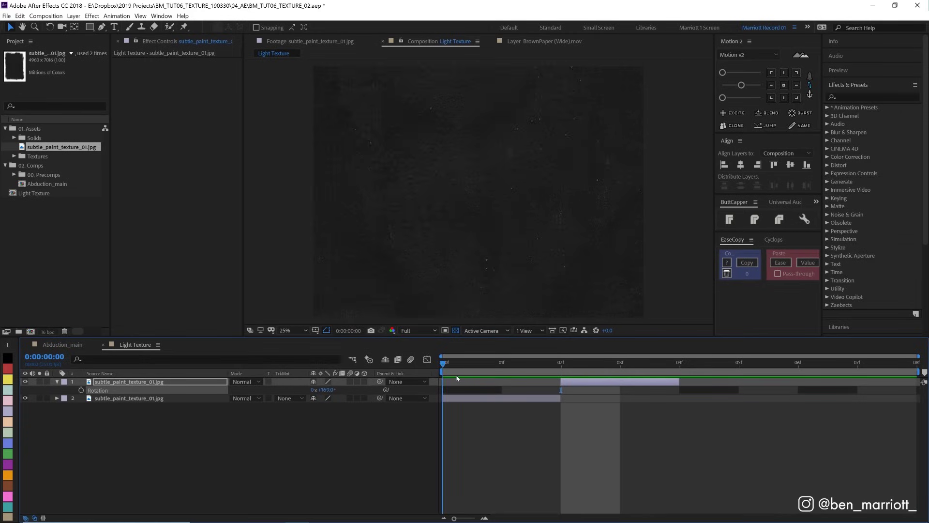
Add a third texture copy starting at frame 4, rotated further and shifted right.
click(612, 415)
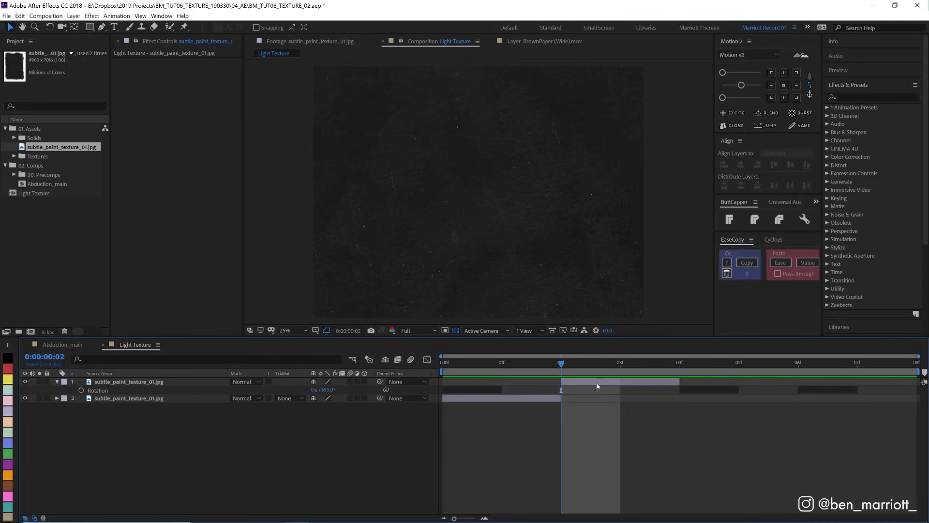
click(598, 385)
key(ctrl+d)
drag(597, 385, 717, 384)
click(679, 362)
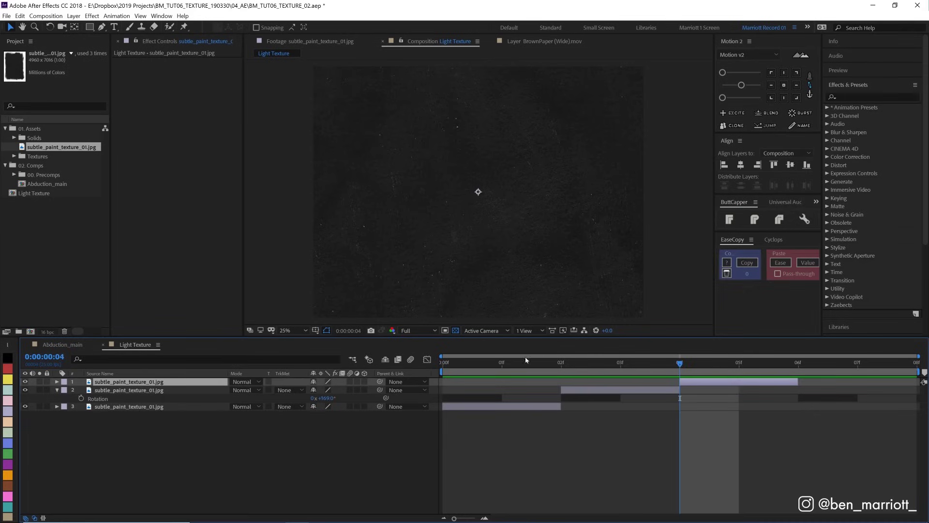
key(r)
drag(333, 390, 361, 390)
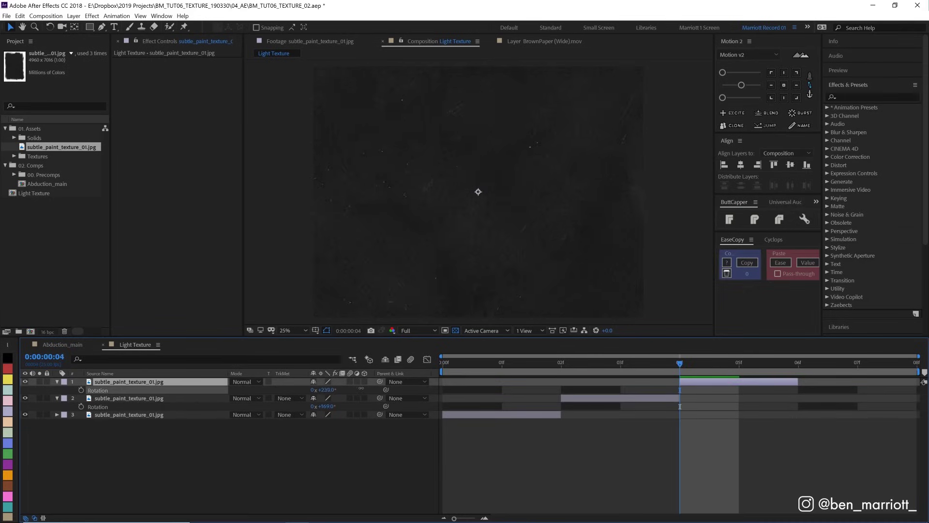
key(F2)
drag(440, 196, 497, 195)
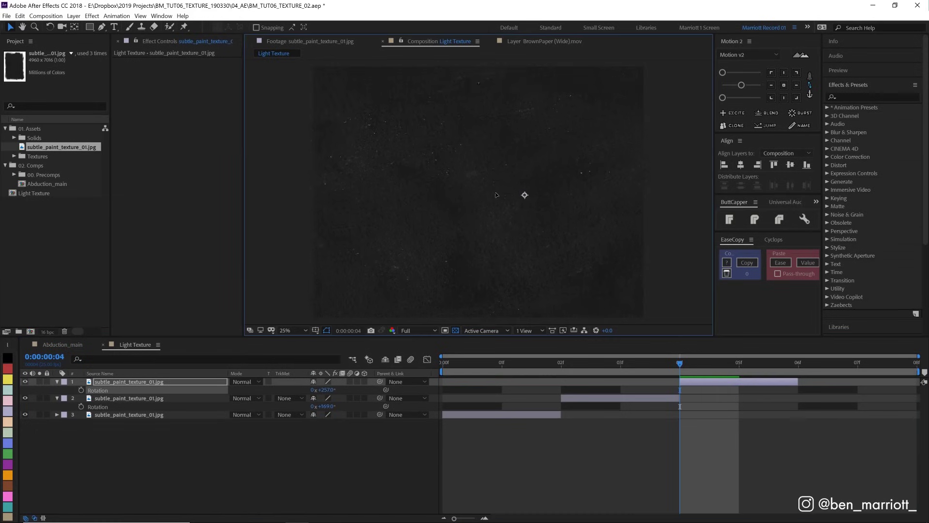
click(712, 409)
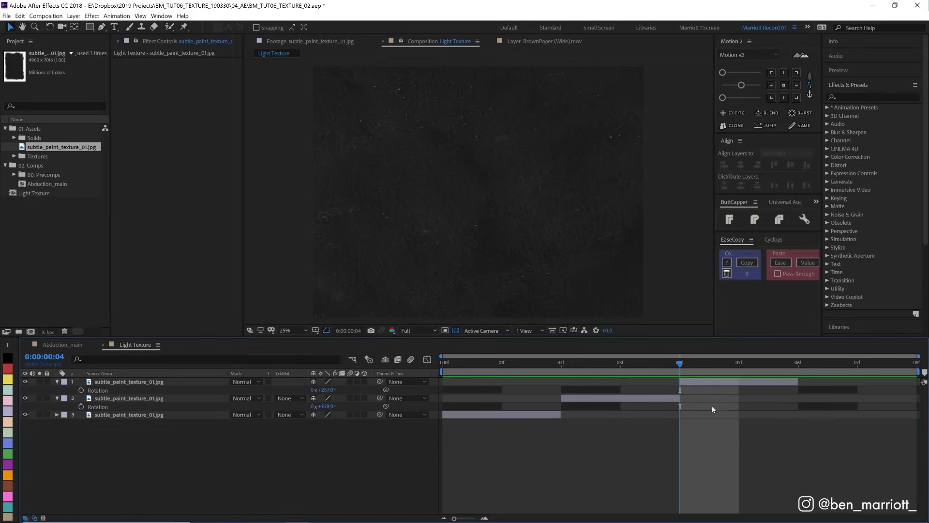
Add a fourth copy starting at frame 6 and preview the texture animation.
click(705, 384)
key(ctrl+d)
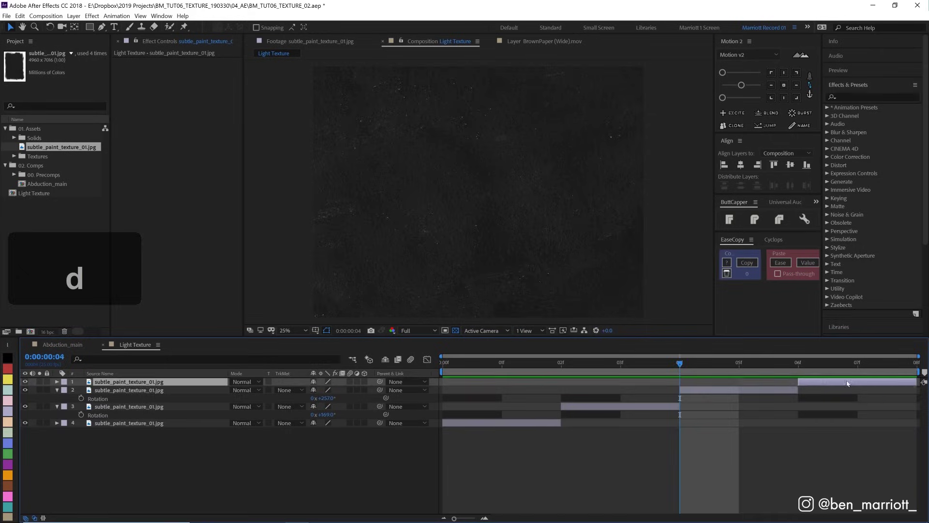
drag(705, 383, 857, 384)
key(space)
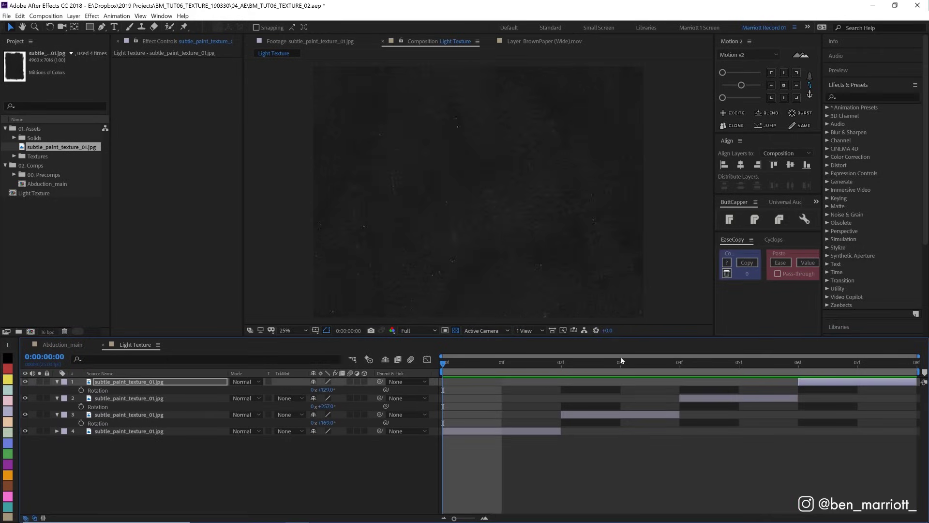
click(618, 414)
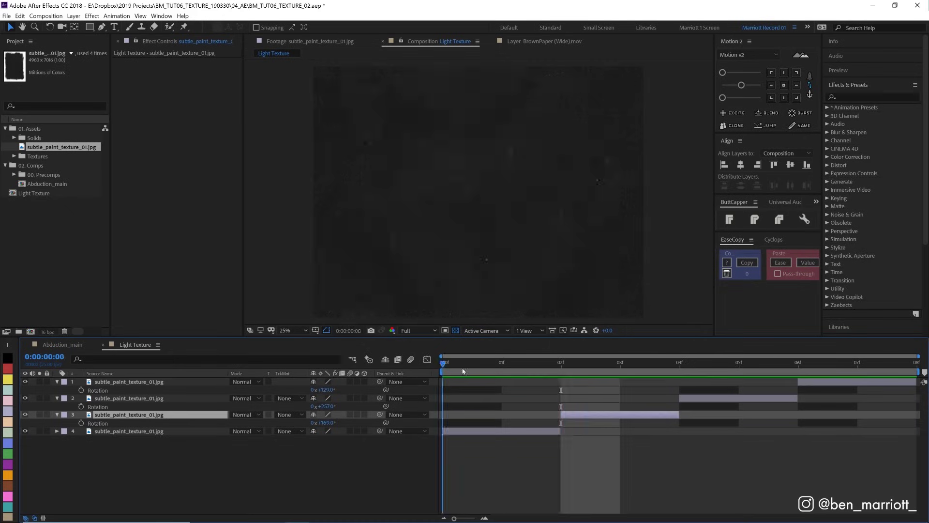
click(679, 363)
key(b)
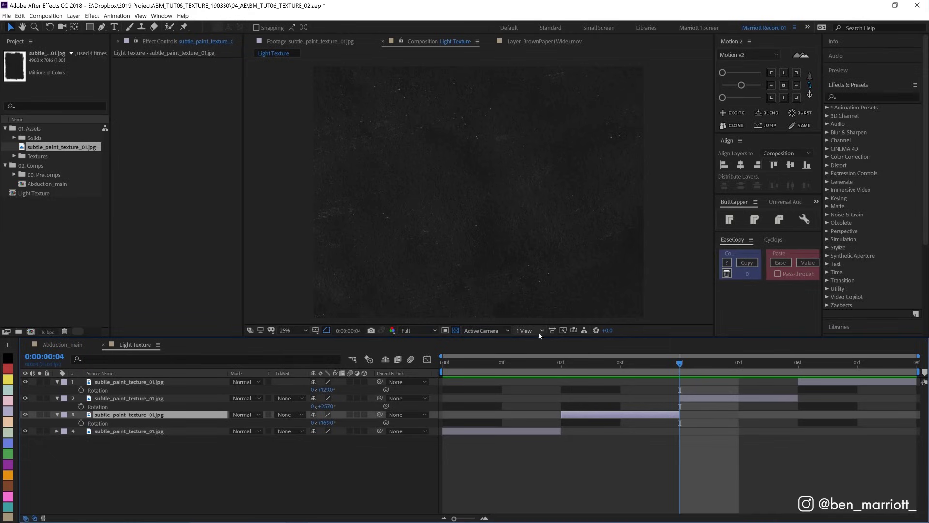
click(562, 363)
drag(561, 363, 741, 364)
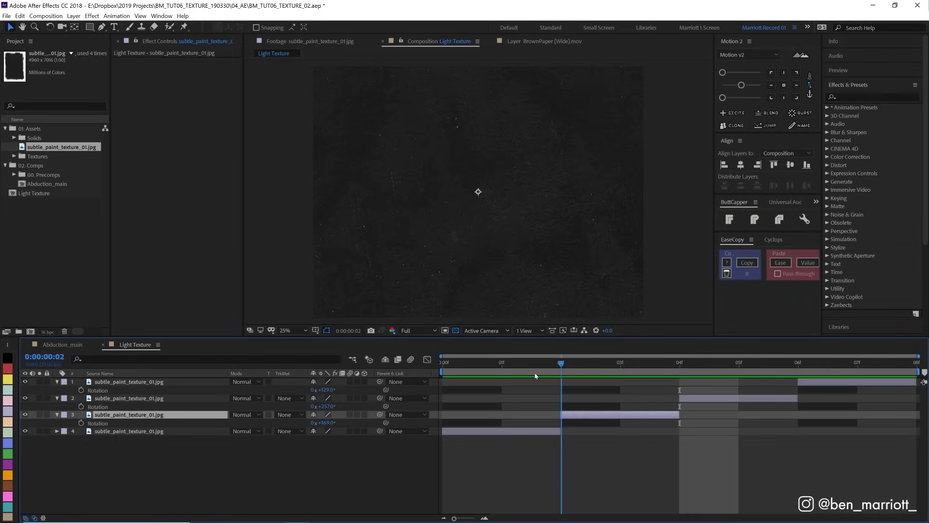
click(710, 393)
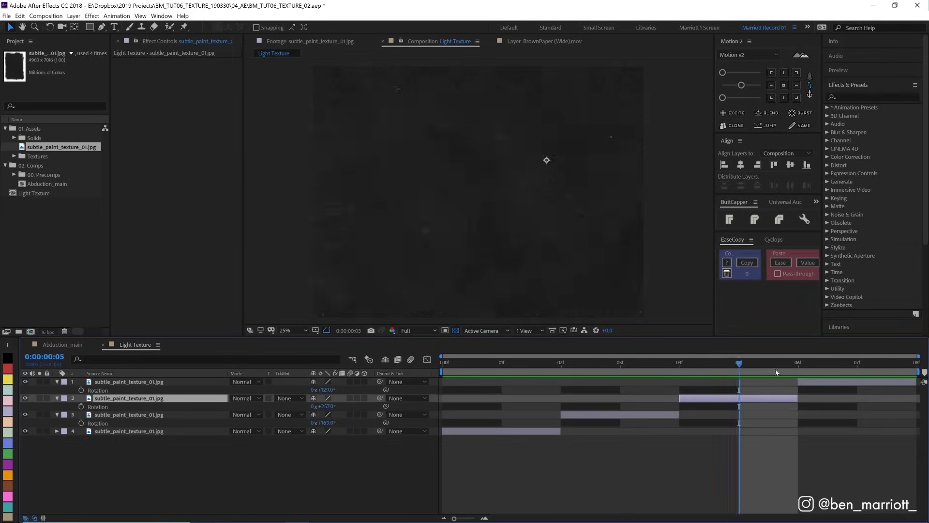
key(Page_Down)
key(Page_Down)
click(839, 382)
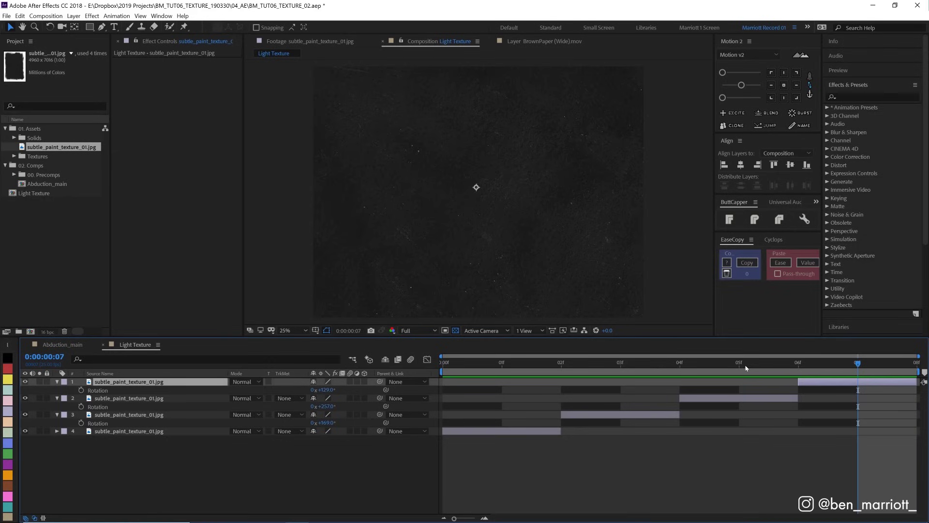
drag(746, 363, 646, 377)
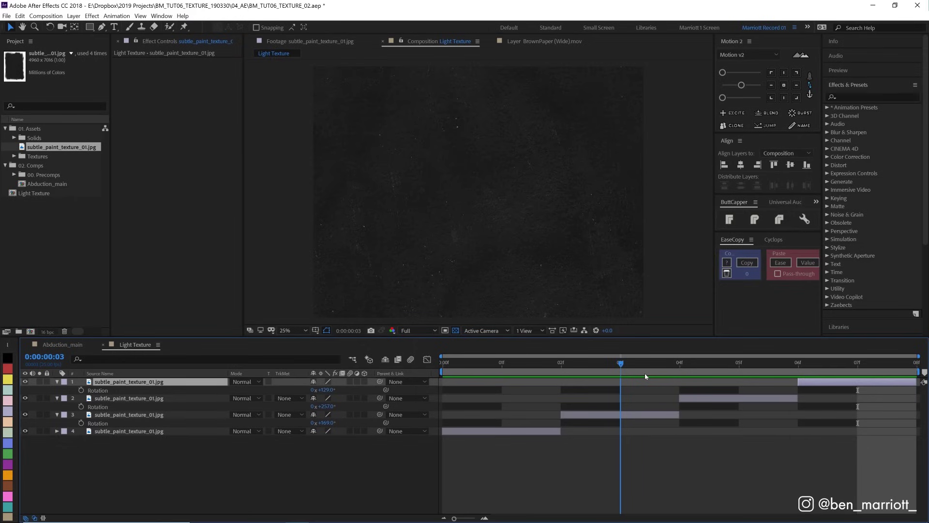
key(space)
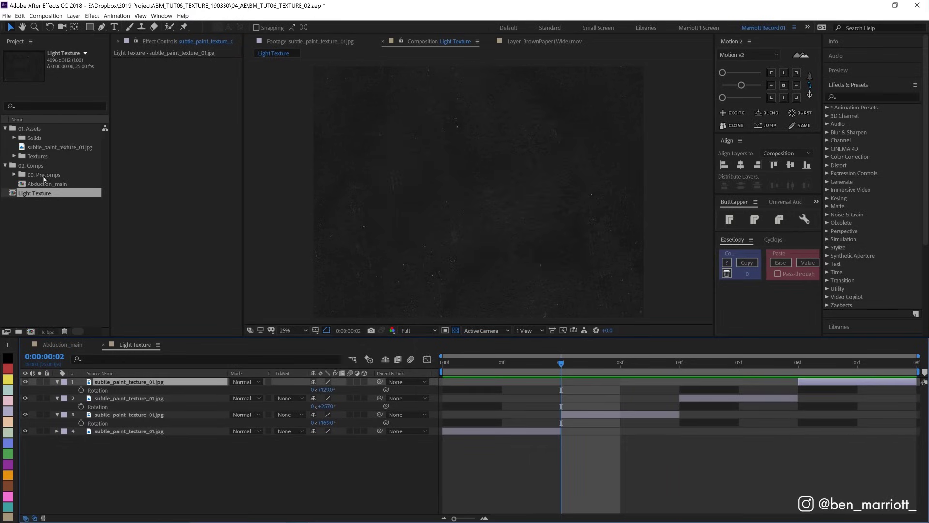
Open Abduction_main, add the Light Texture comp as its top layer, and preview.
double_click(65, 184)
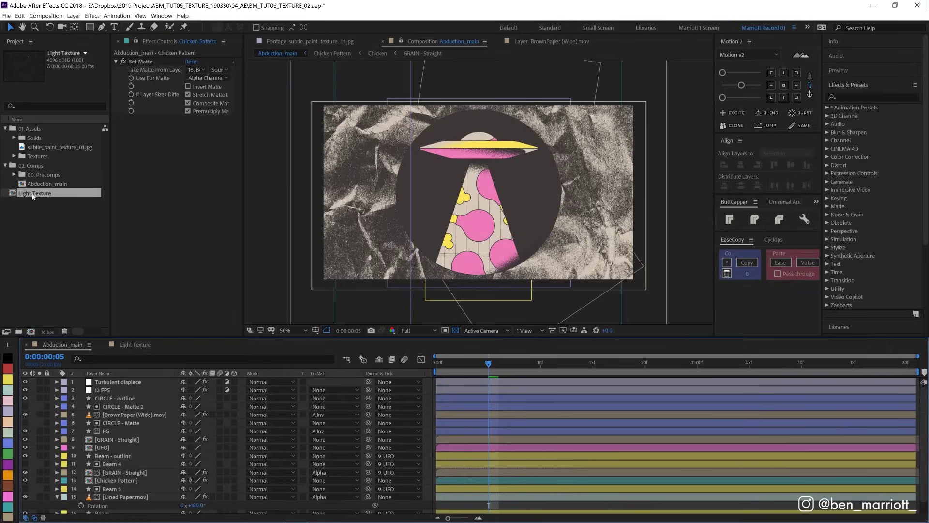
drag(33, 194, 132, 378)
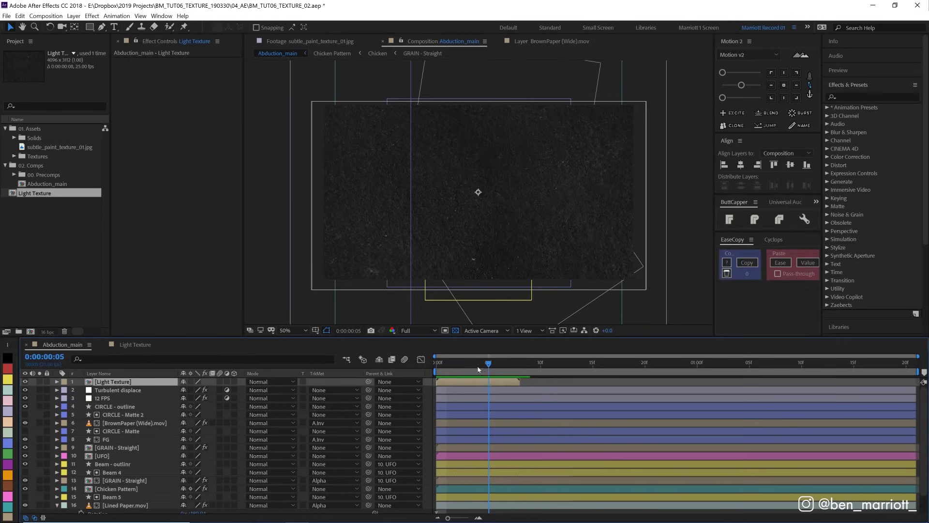
key(space)
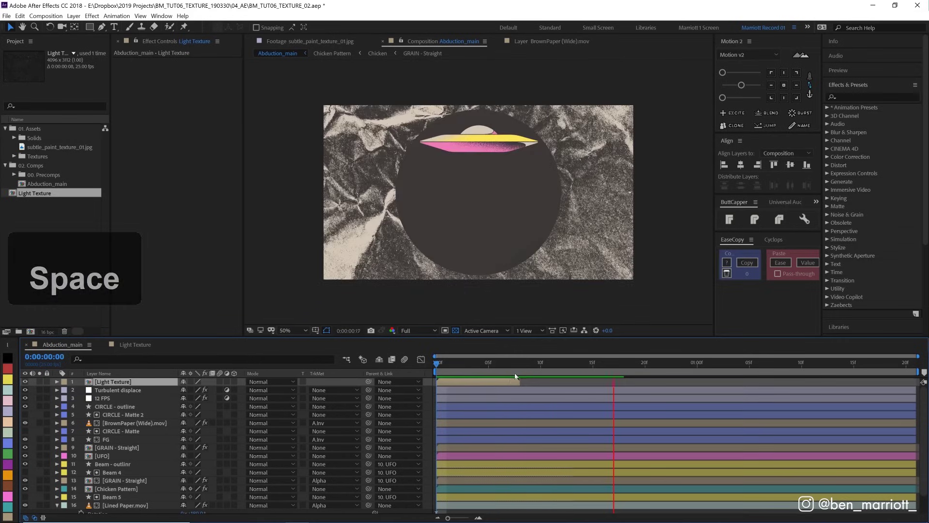
key(space)
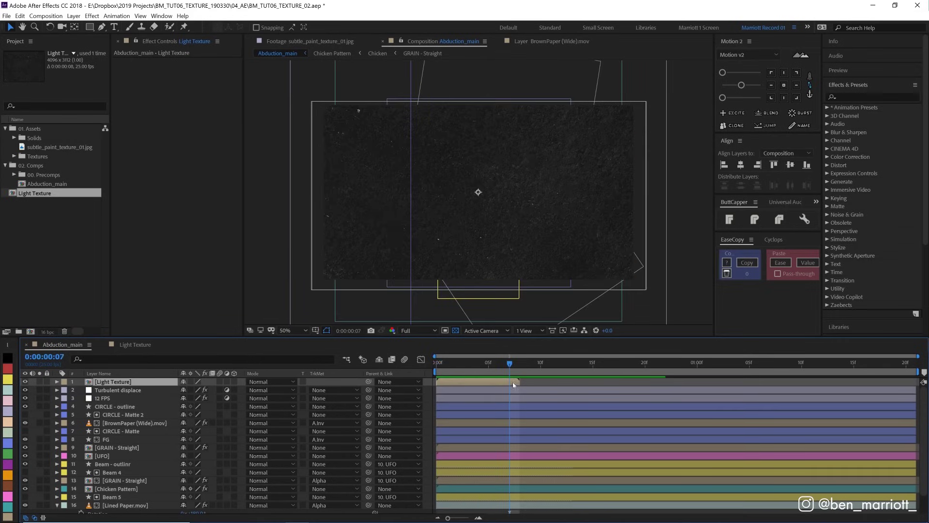
Enable time remapping on the Light Texture layer and delete its last keyframe.
right_click(513, 382)
click(652, 198)
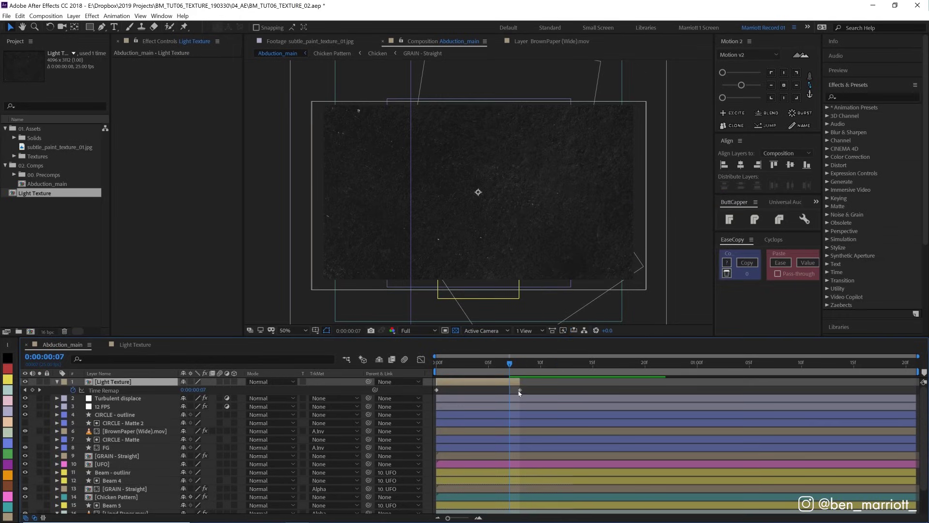
click(32, 389)
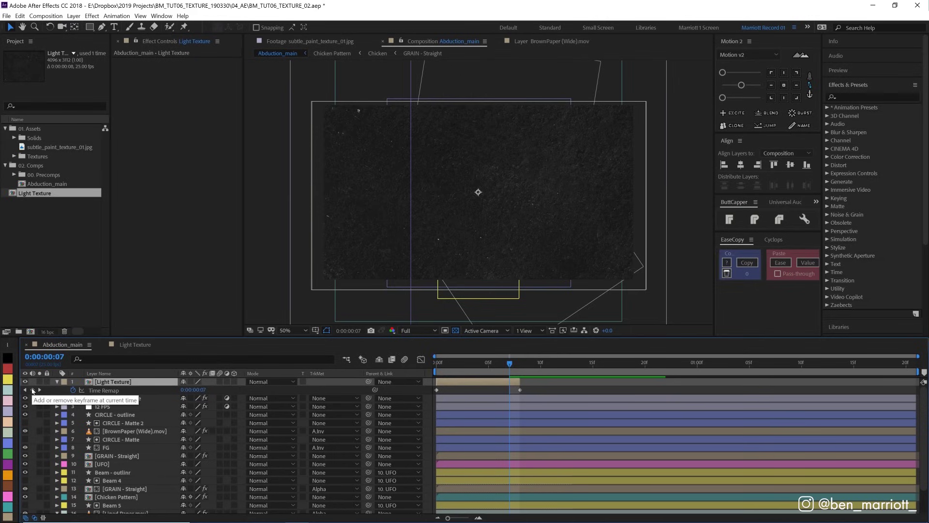
click(522, 392)
key(BackSpace)
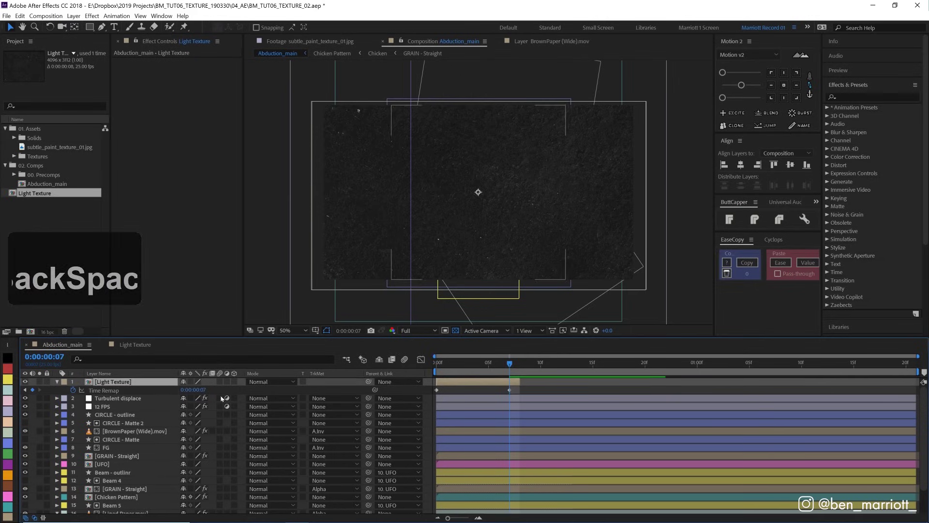
Add a loopOut("cycle") expression to Time Remap and preview the loop.
alt+click(81, 391)
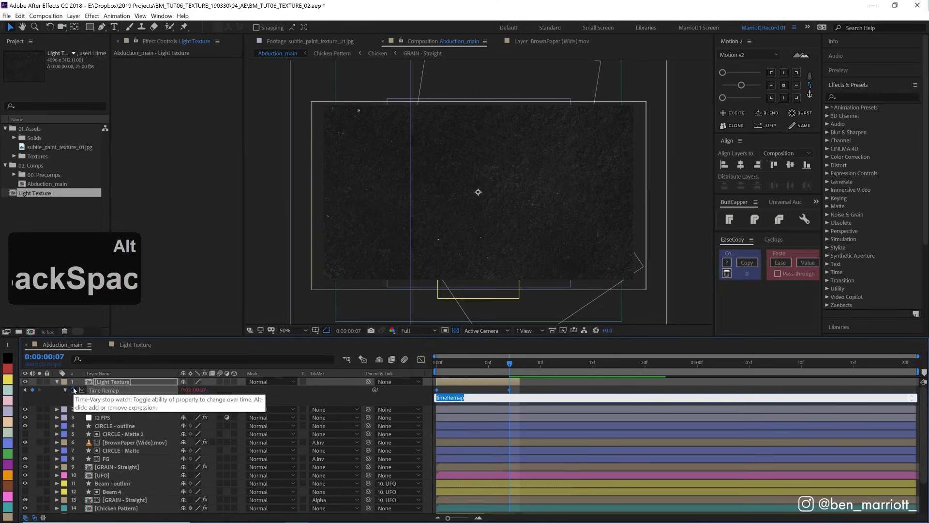
click(216, 398)
mouse_move(246, 352)
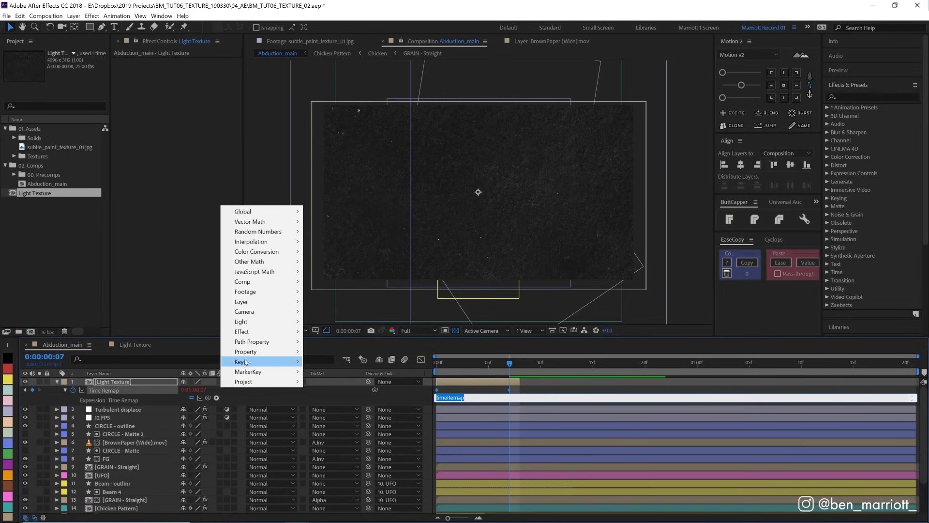
click(370, 241)
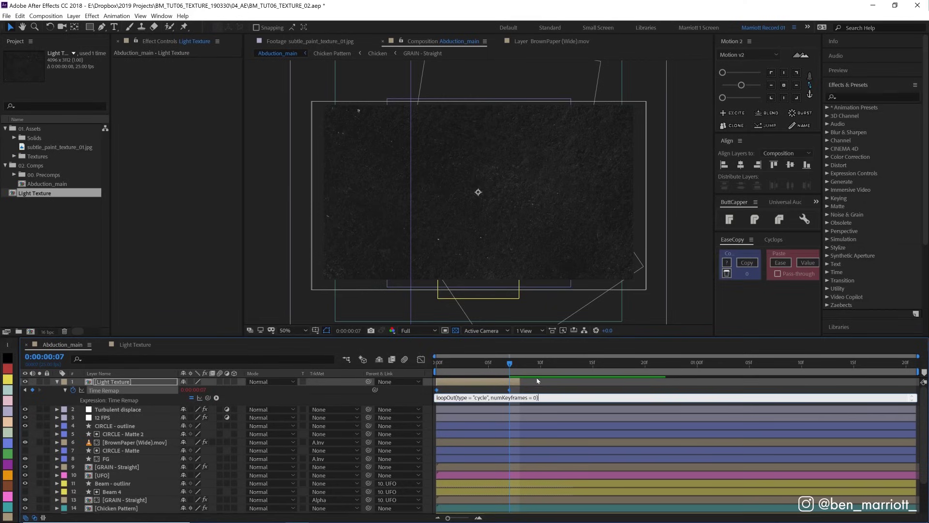
click(542, 386)
click(603, 398)
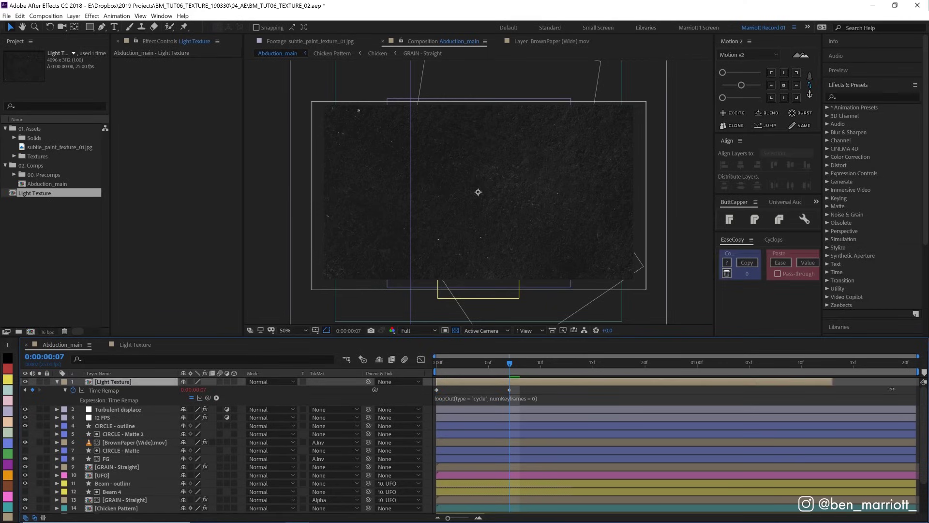
key(space)
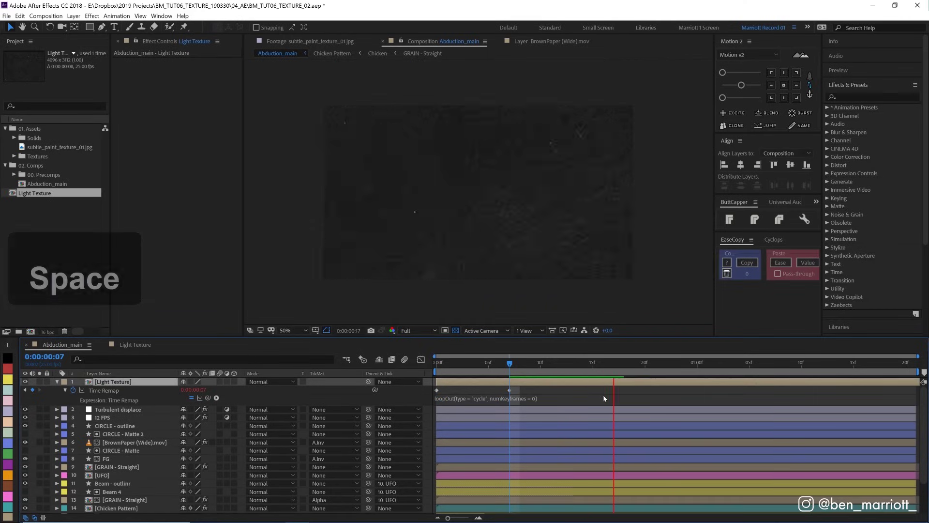
click(500, 364)
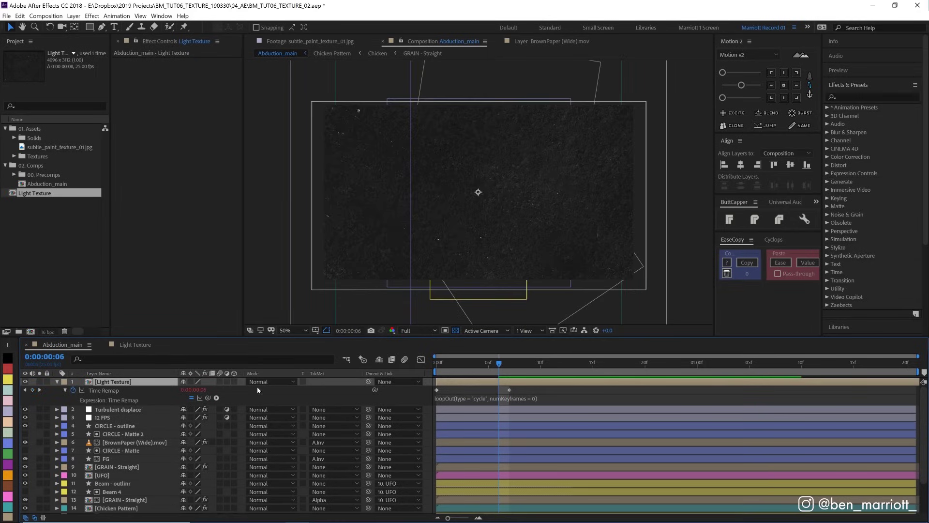
Scale Light Texture to 47% and set it to Screen after trying Multiply, then preview.
key(s)
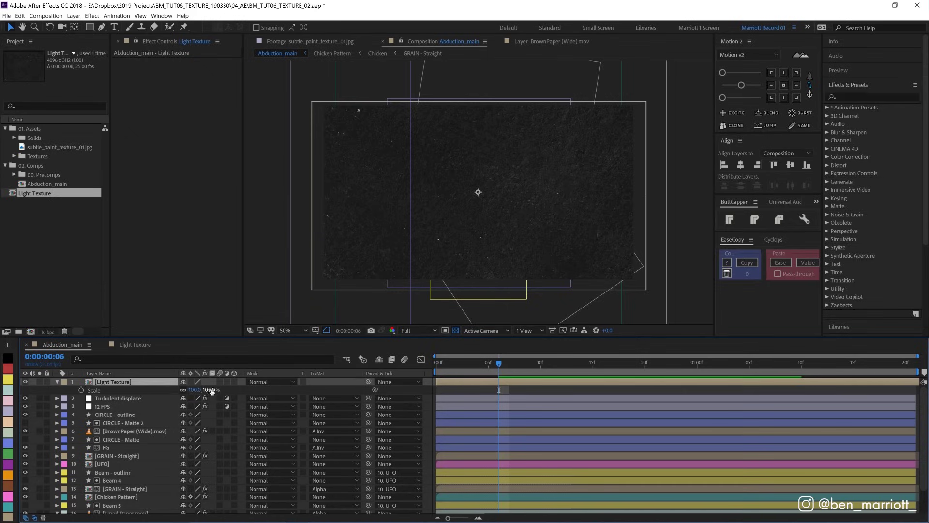
mouse_move(206, 389)
mouse_down()
mouse_move(197, 390)
mouse_move(206, 390)
mouse_up()
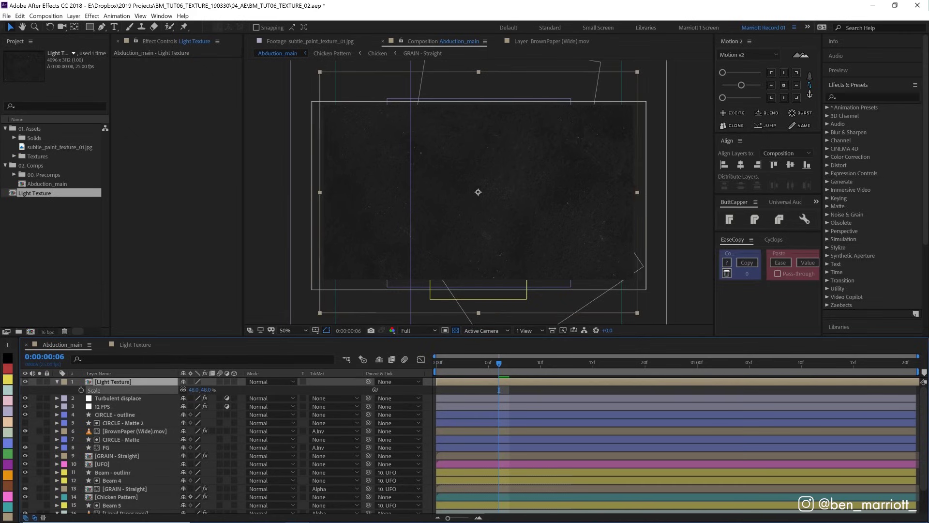
scroll(490, 232, up, 1)
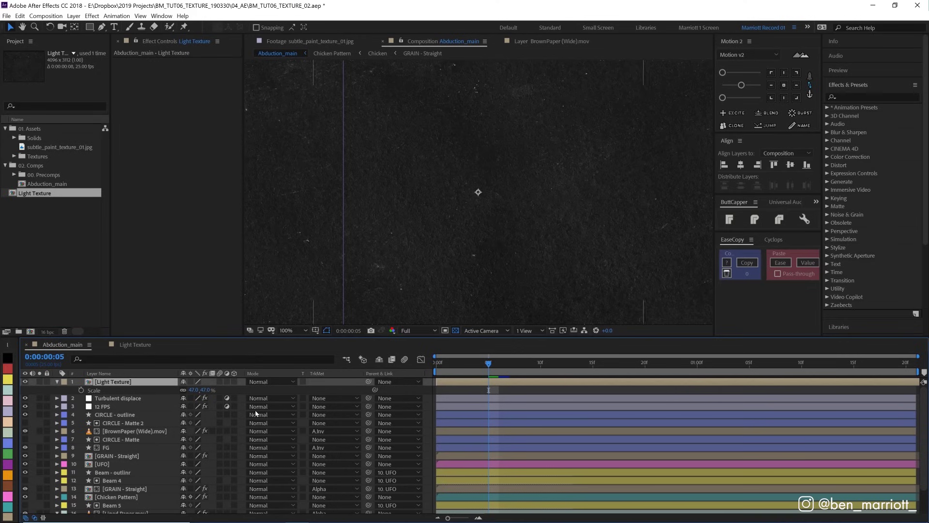
click(270, 381)
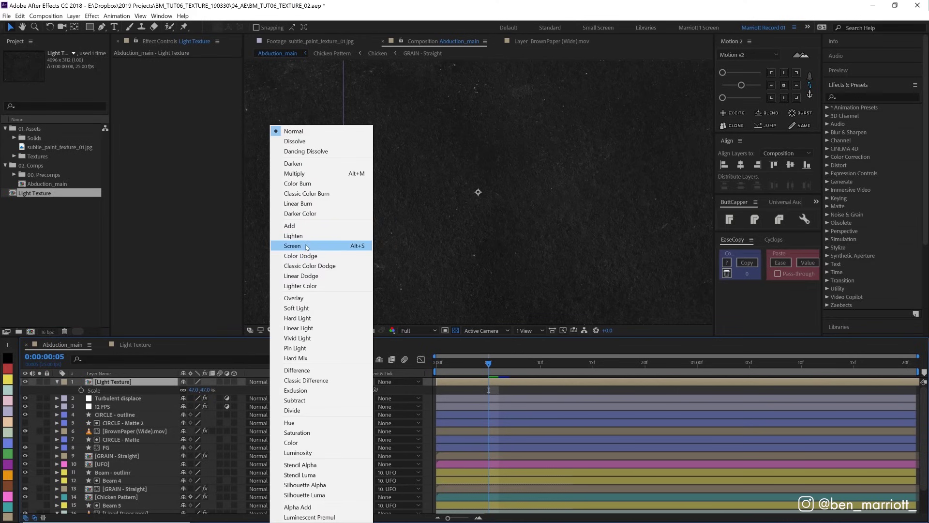
click(305, 245)
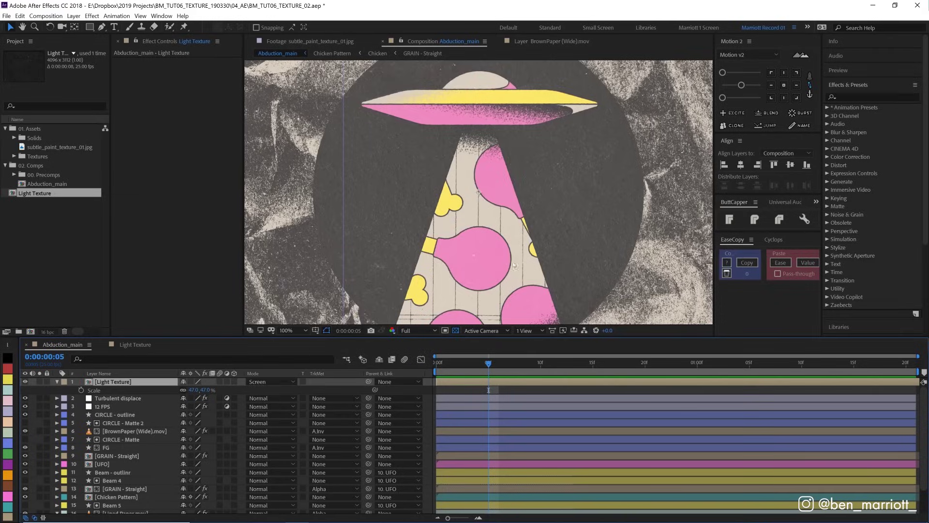
click(269, 380)
click(320, 173)
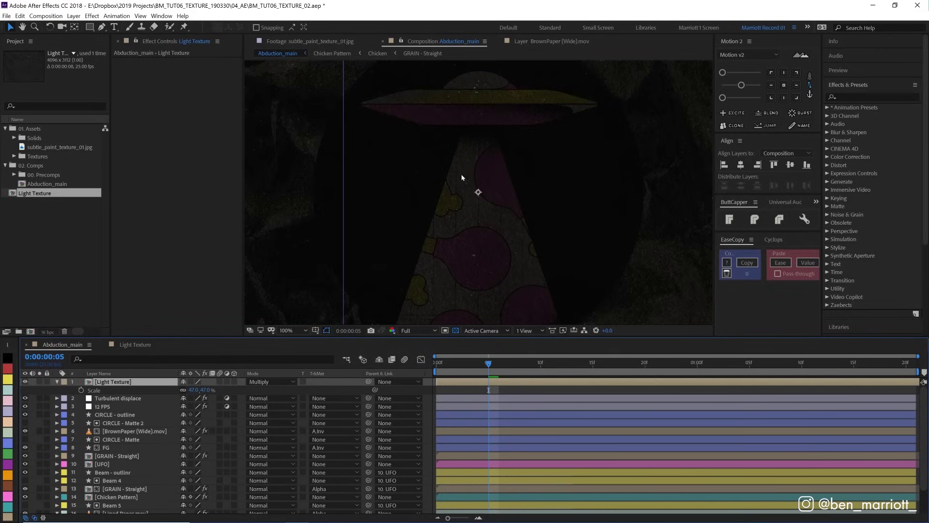
click(264, 383)
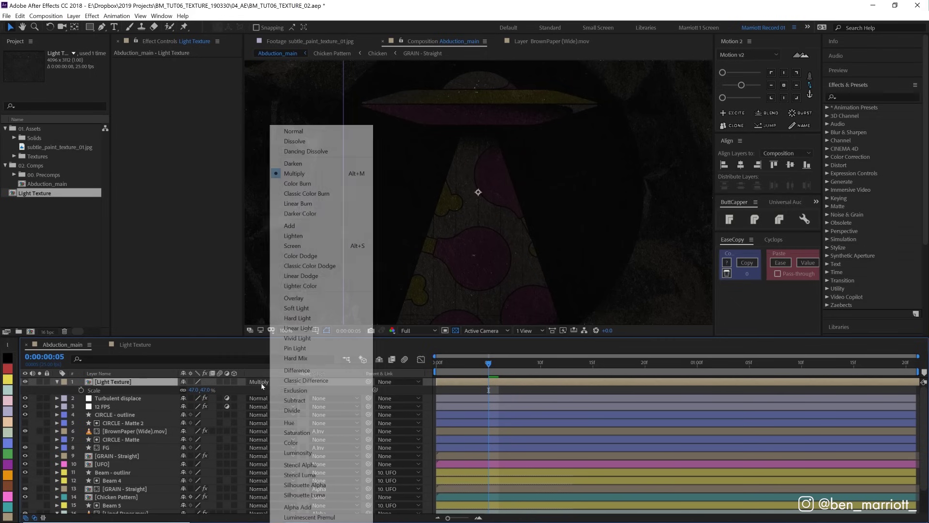
click(320, 244)
key(space)
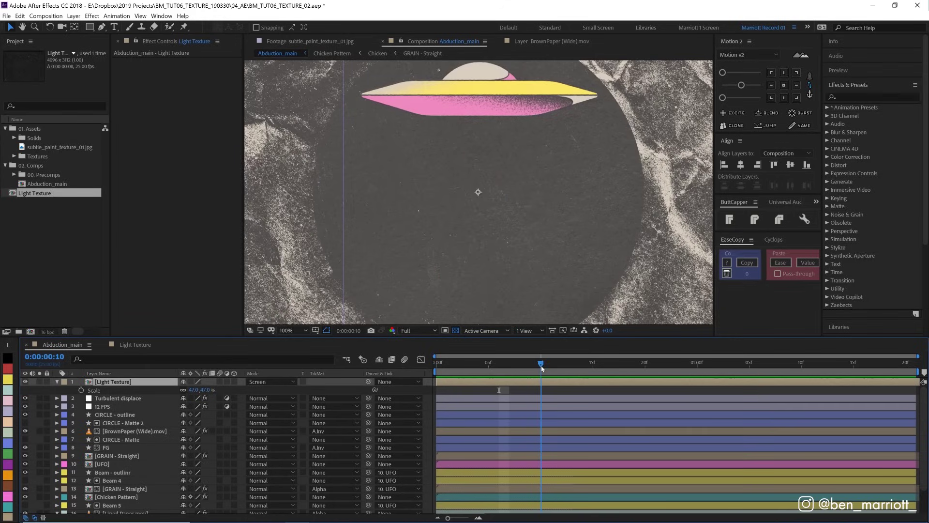
key(space)
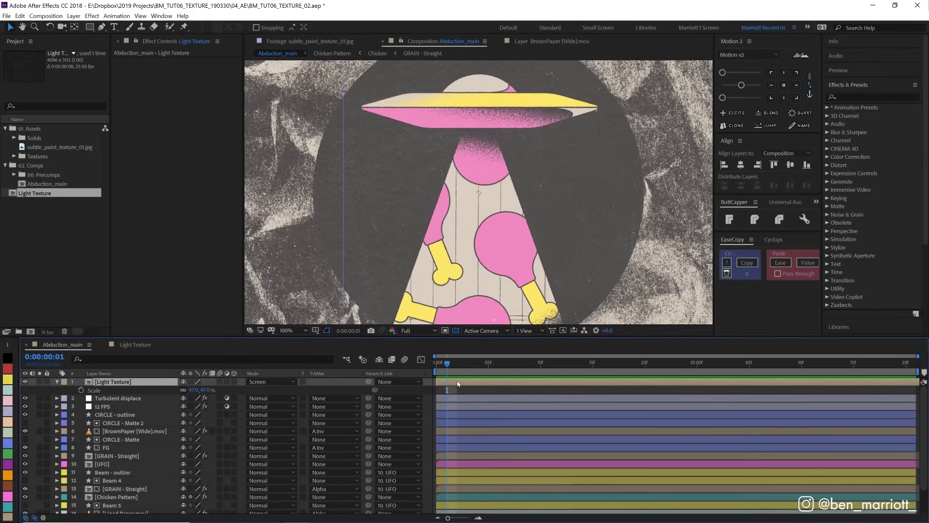
Time-stretch the Light Texture layer by 200 and preview the slower speckles.
right_click(458, 383)
mouse_move(477, 195)
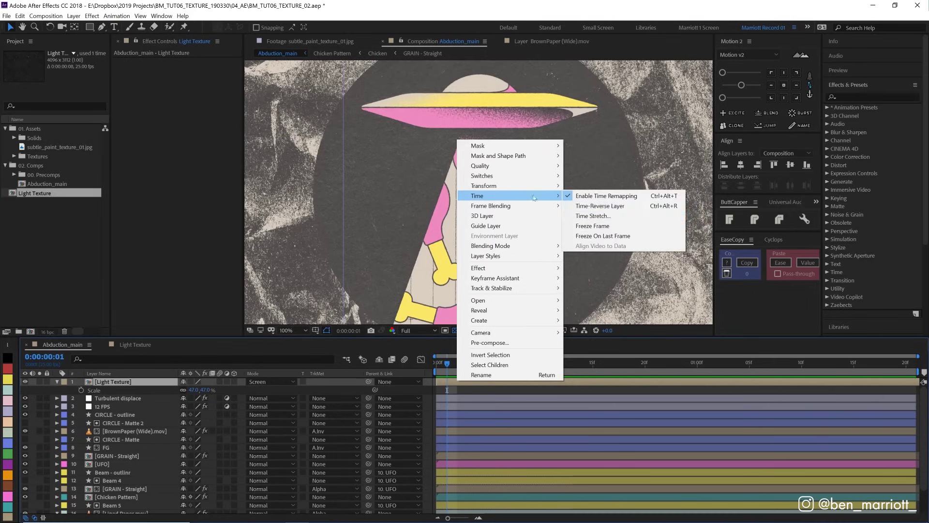
click(621, 216)
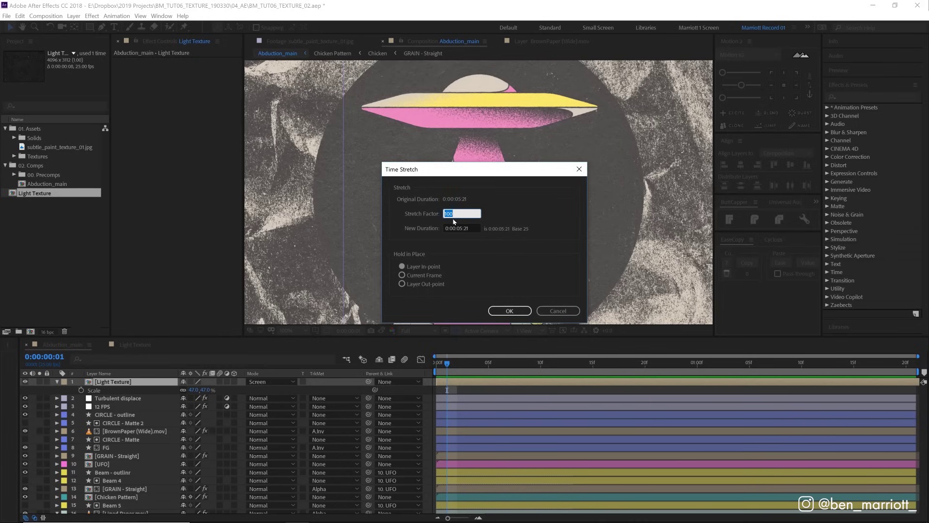
text(200)
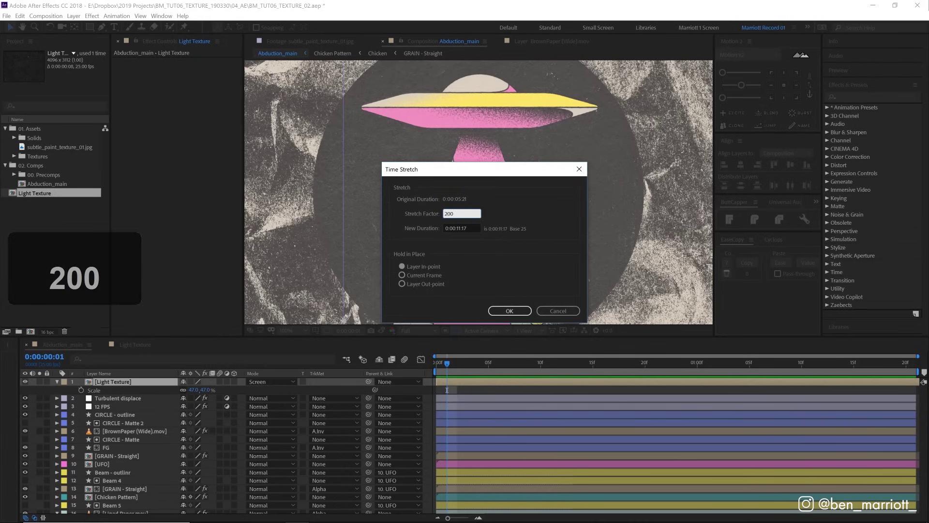
key(Return)
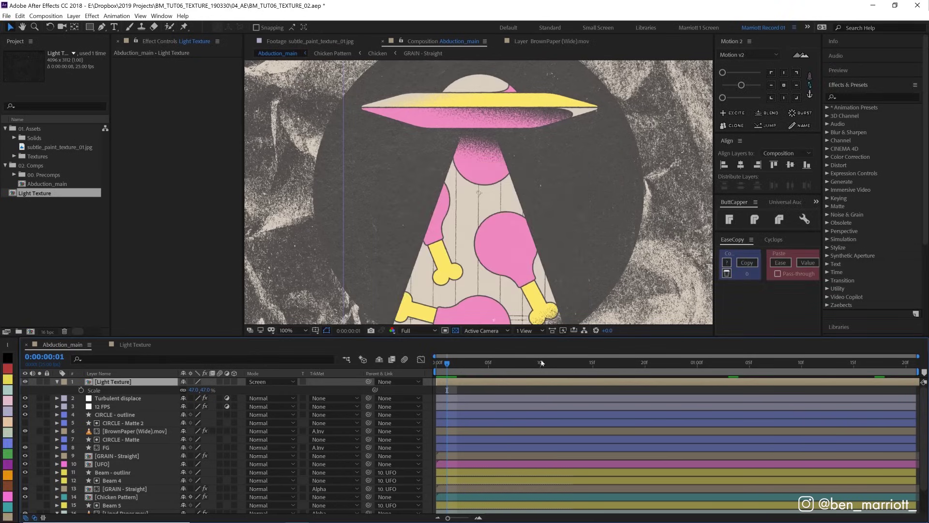
key(space)
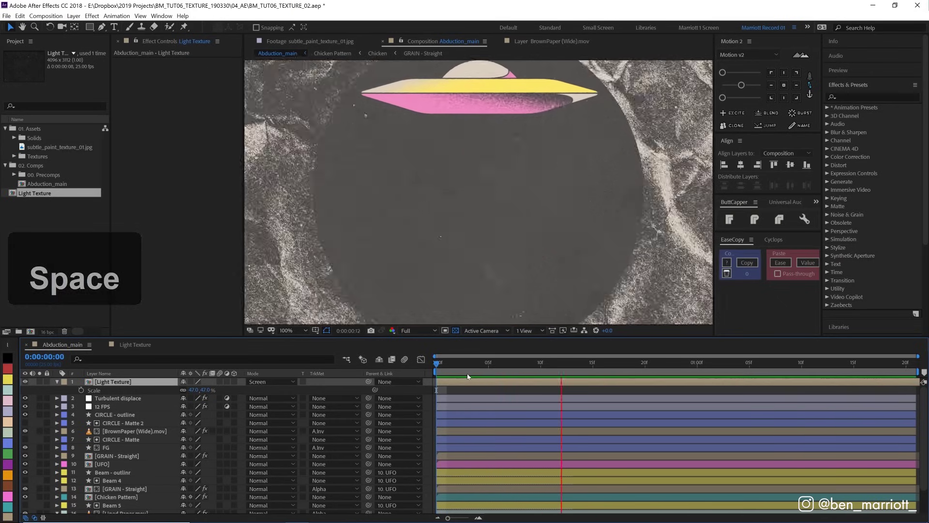
key(space)
key(space)
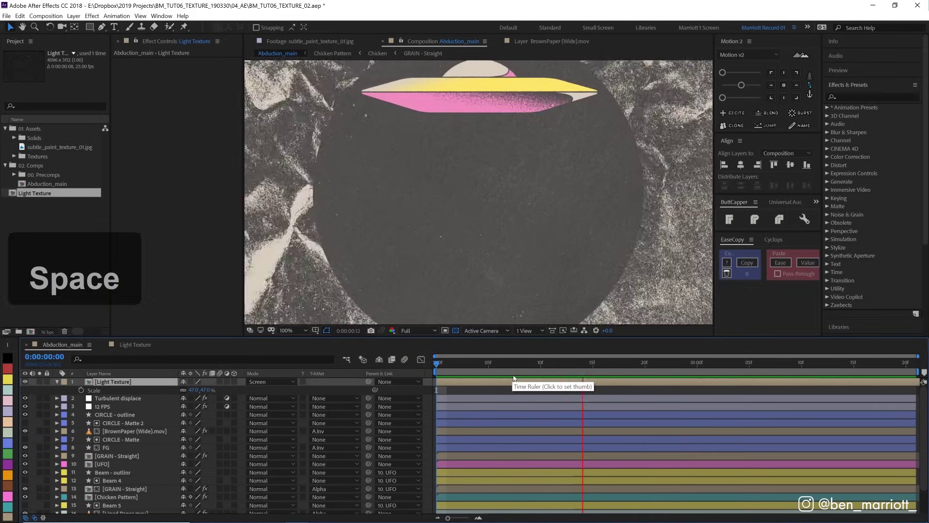
key(space)
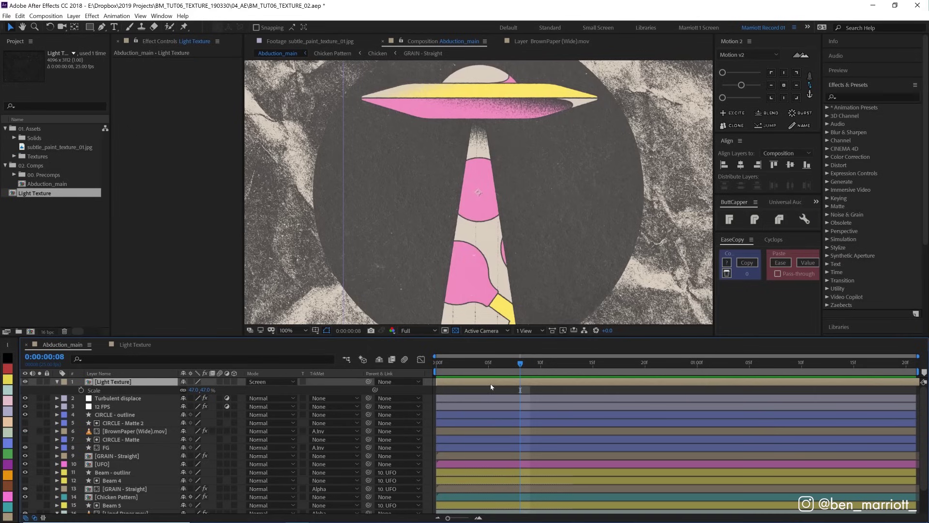
Apply Curves to Light Texture, drag it into a steep S-curve, and preview.
click(872, 95)
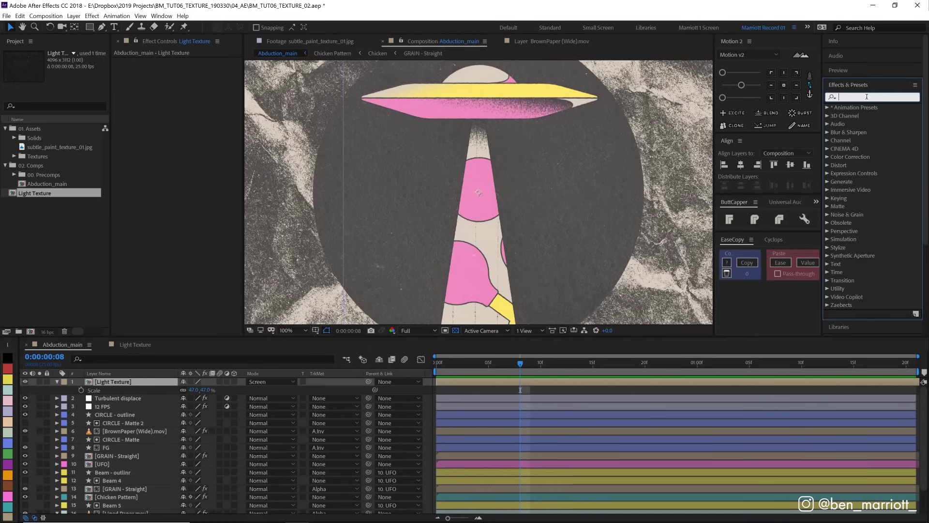
text(curves)
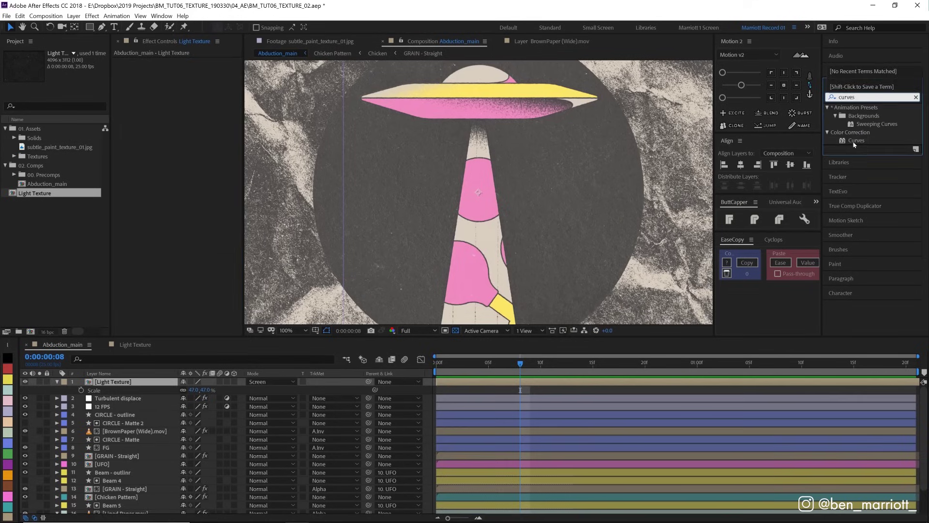
double_click(856, 140)
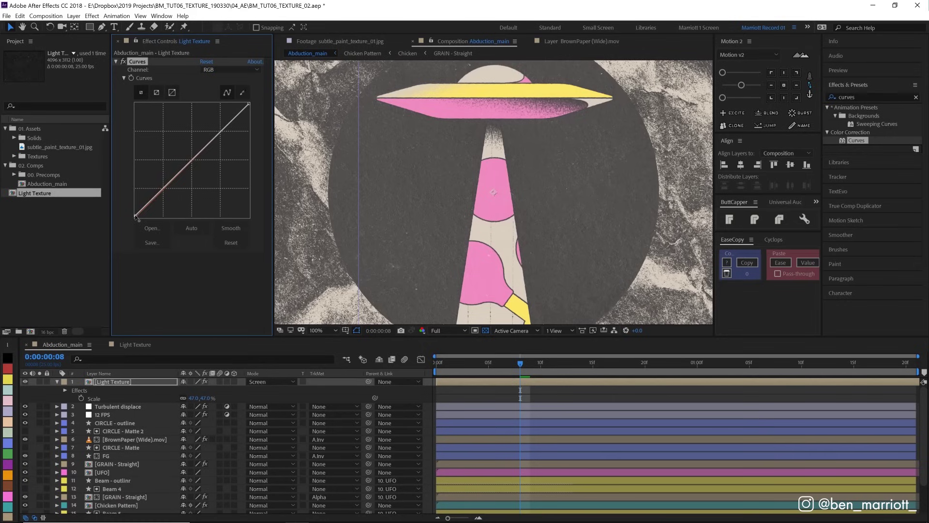
drag(134, 218, 150, 219)
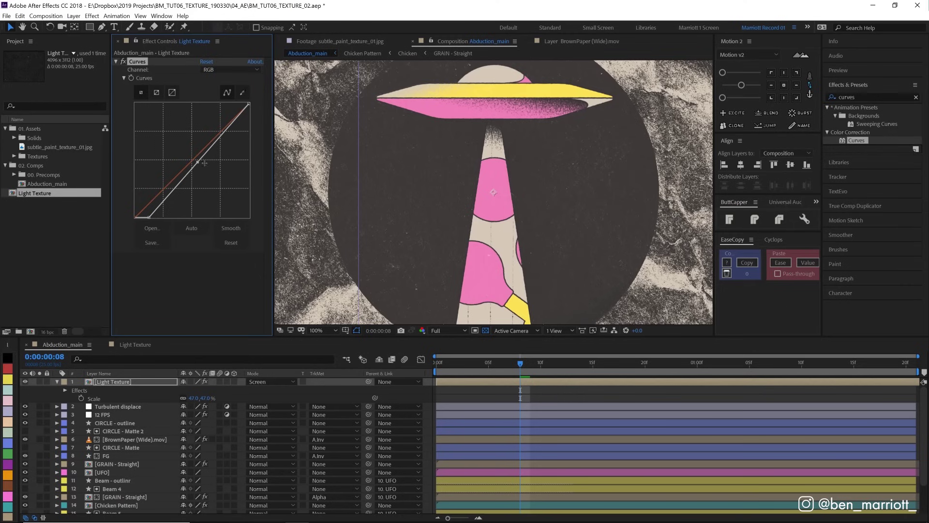
drag(198, 163, 167, 131)
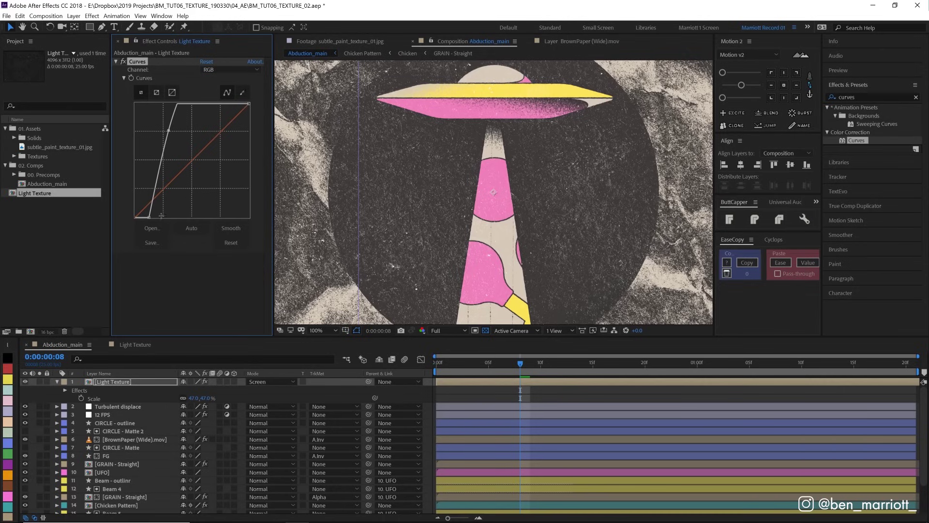
drag(149, 215, 160, 216)
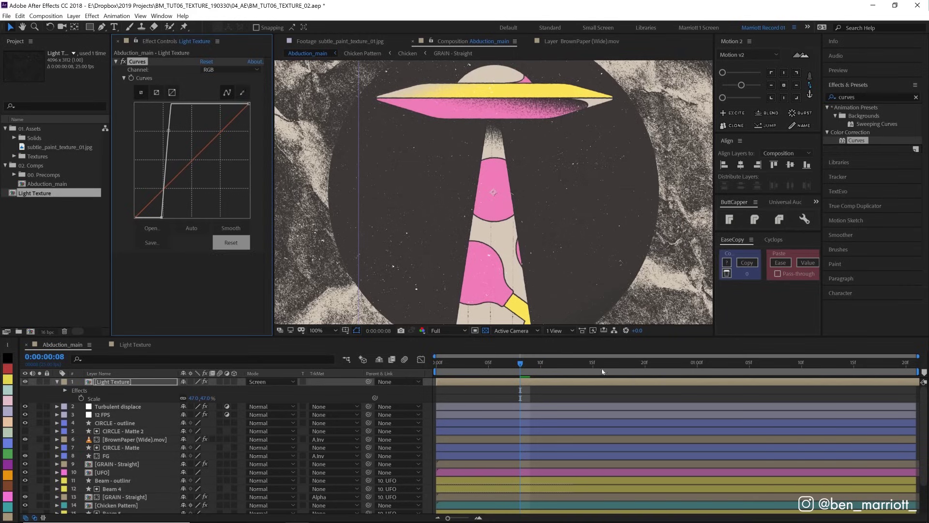
key(space)
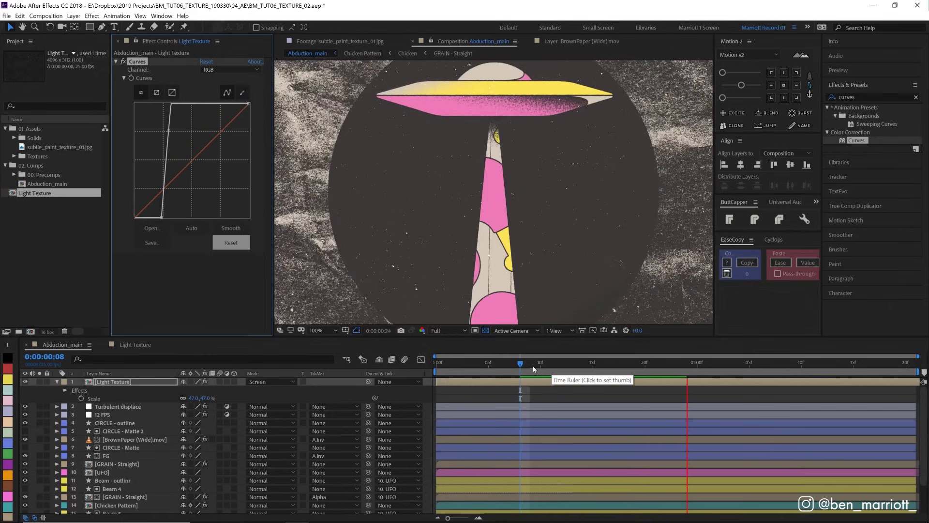
key(space)
key(Page_Up)
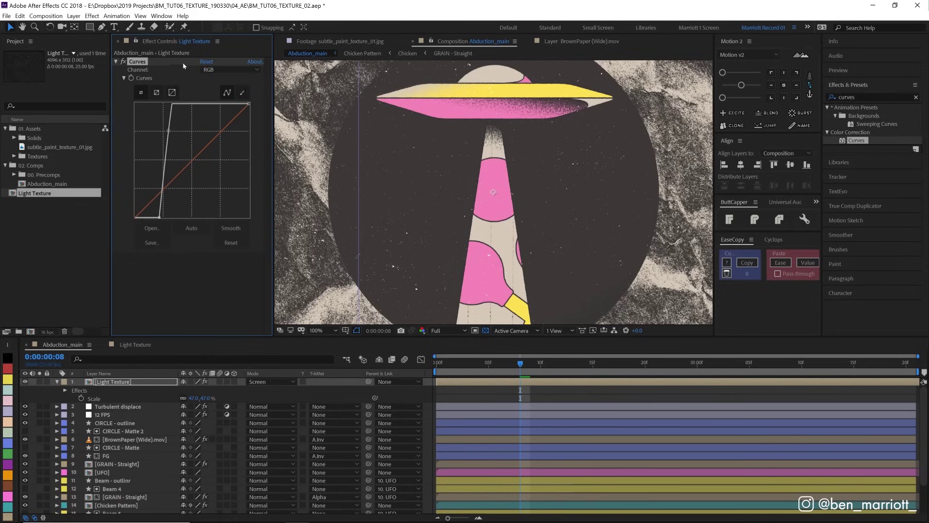
Select the Light Texture layer in the timeline for duplicating.
click(516, 378)
click(514, 382)
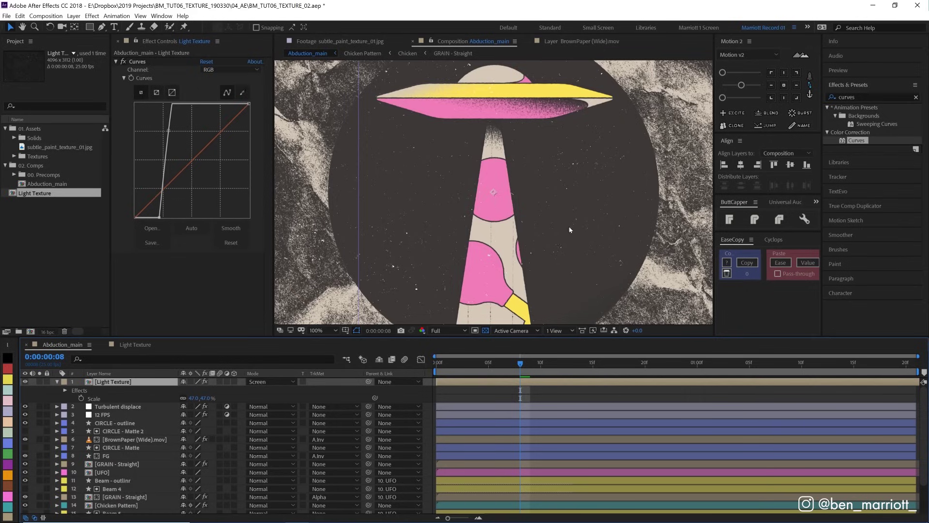
click(537, 381)
click(533, 381)
Duplicate Light Texture, set the copy to Multiply, and apply the Invert effect to it.
key(ctrl+d)
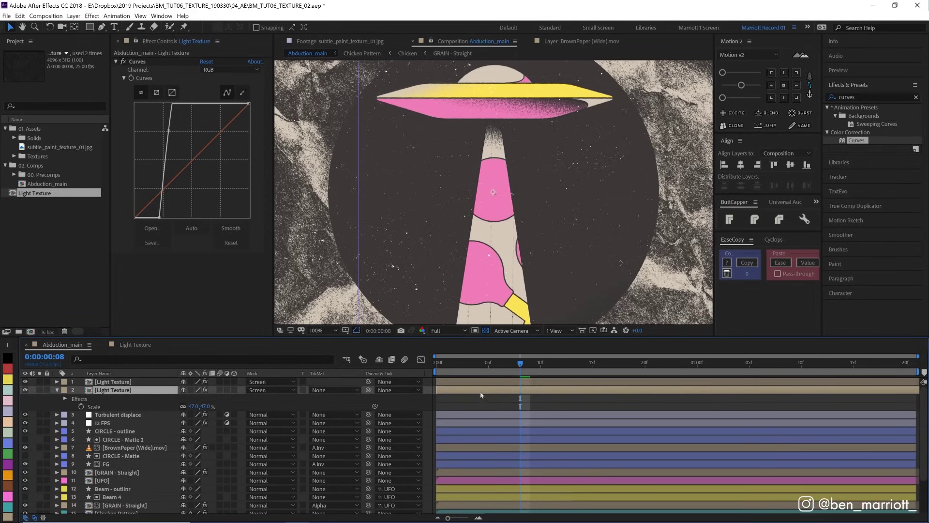
click(272, 390)
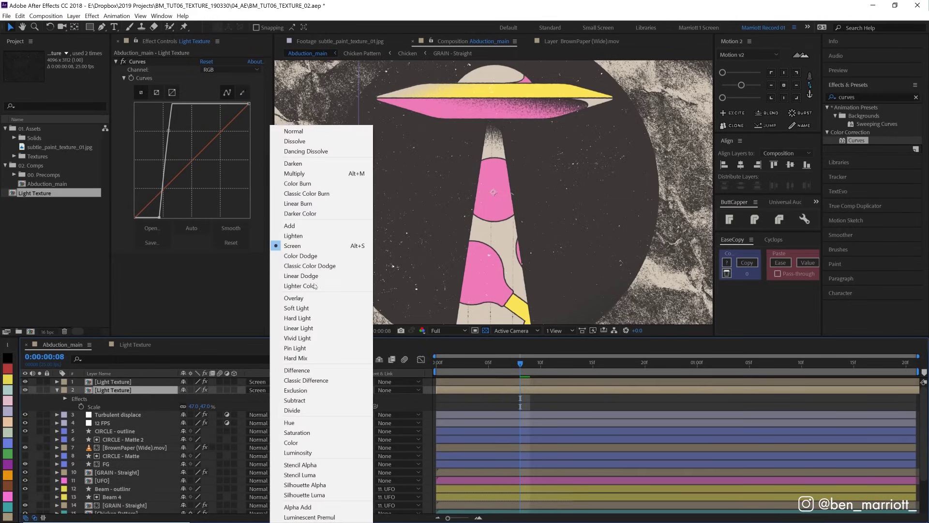
click(310, 172)
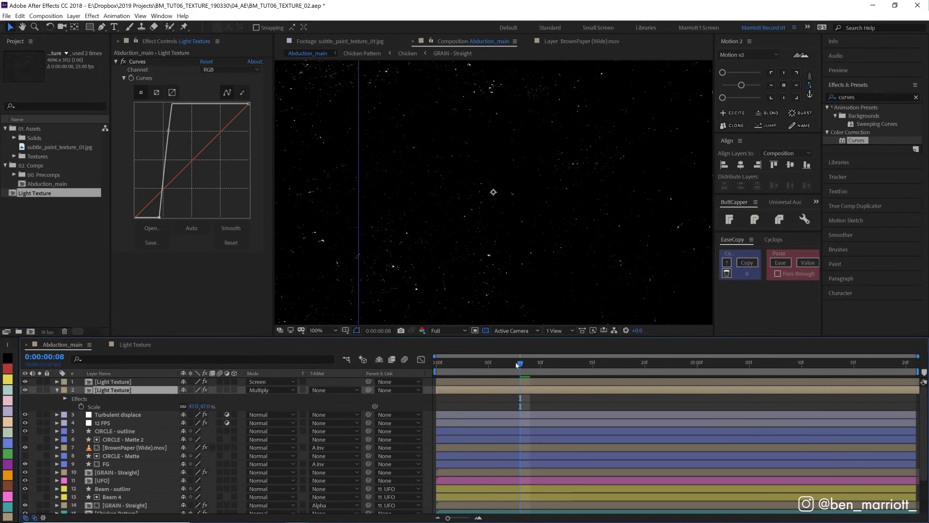
click(532, 391)
click(860, 96)
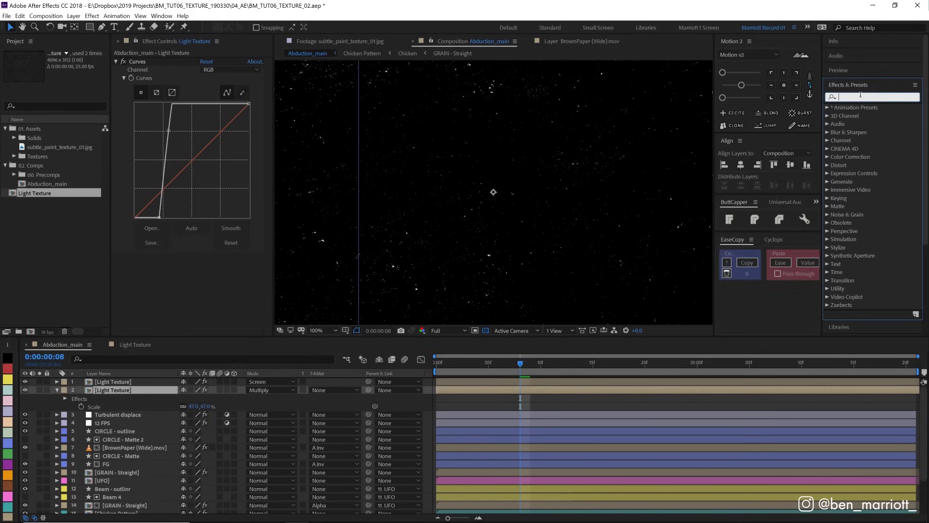
text(inv)
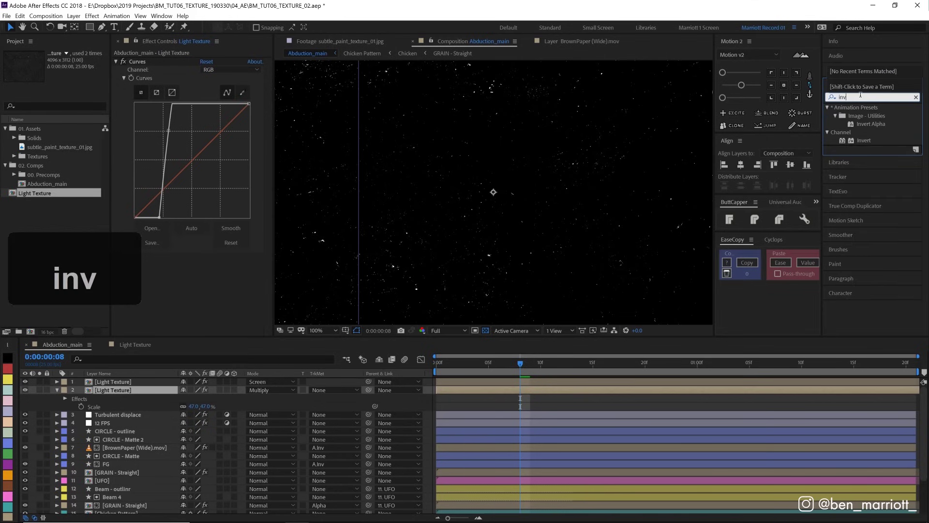
double_click(864, 140)
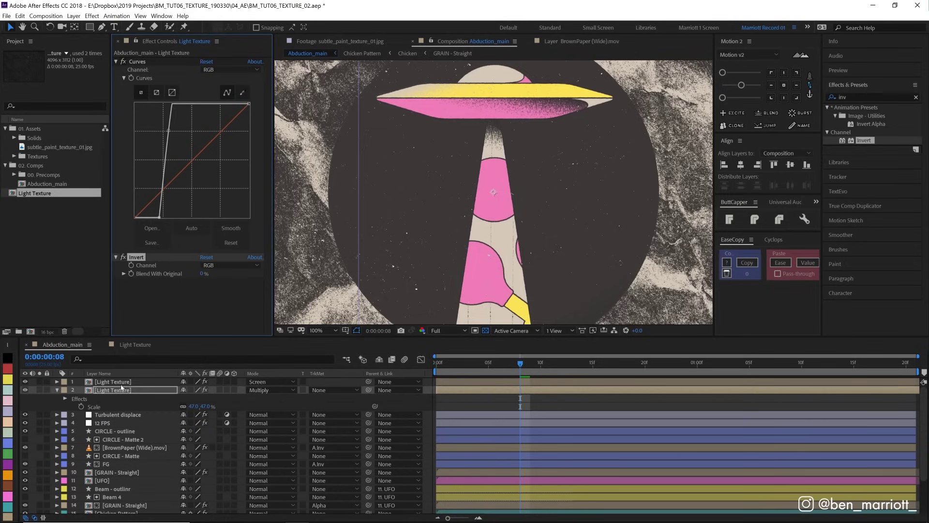
Set the dark speckle copy's Rotation to 180° and play from the first frame.
key(r)
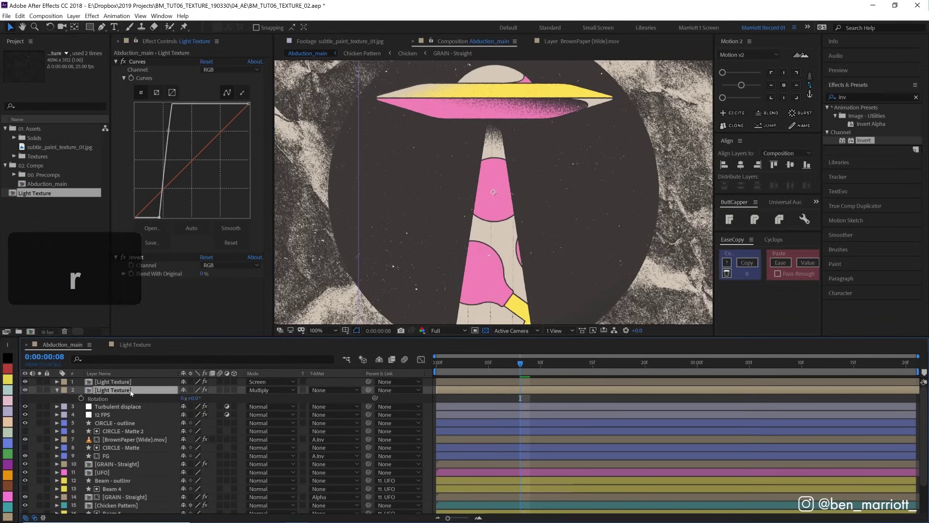
drag(193, 398, 211, 393)
click(195, 398)
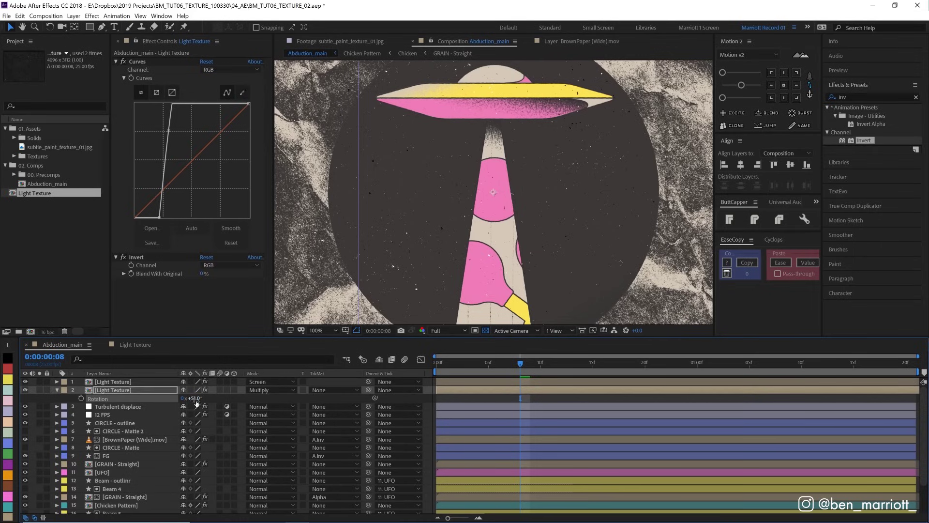
text(180)
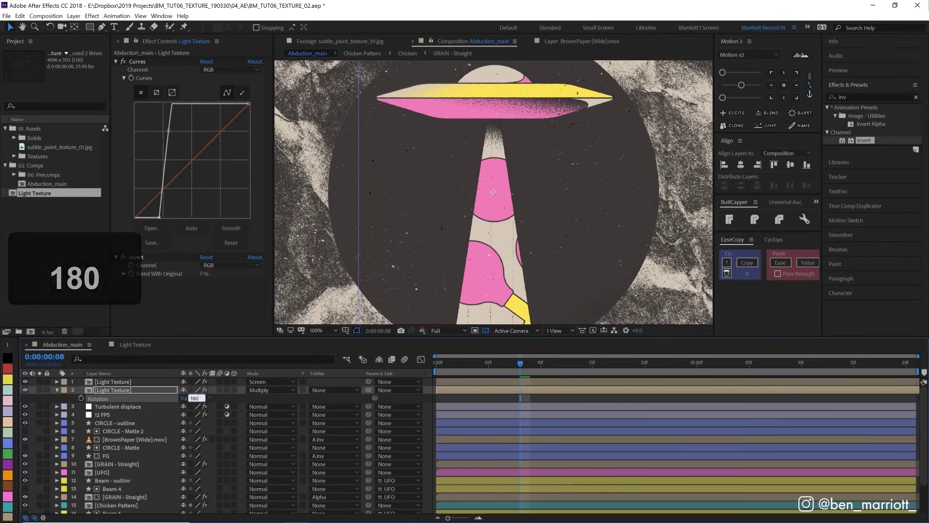
key(Return)
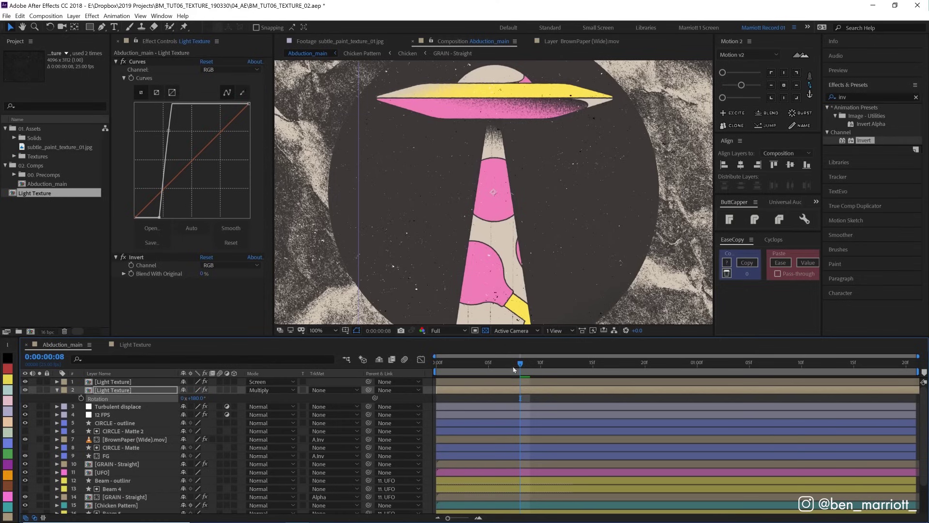
click(438, 363)
key(space)
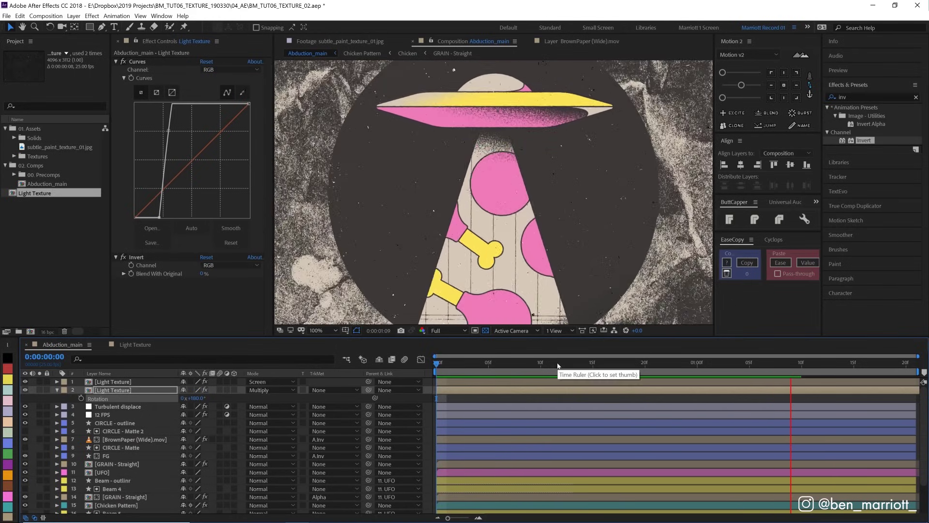
Stop playback near frame 7 and turn off the top Light Texture layer's visibility.
click(510, 362)
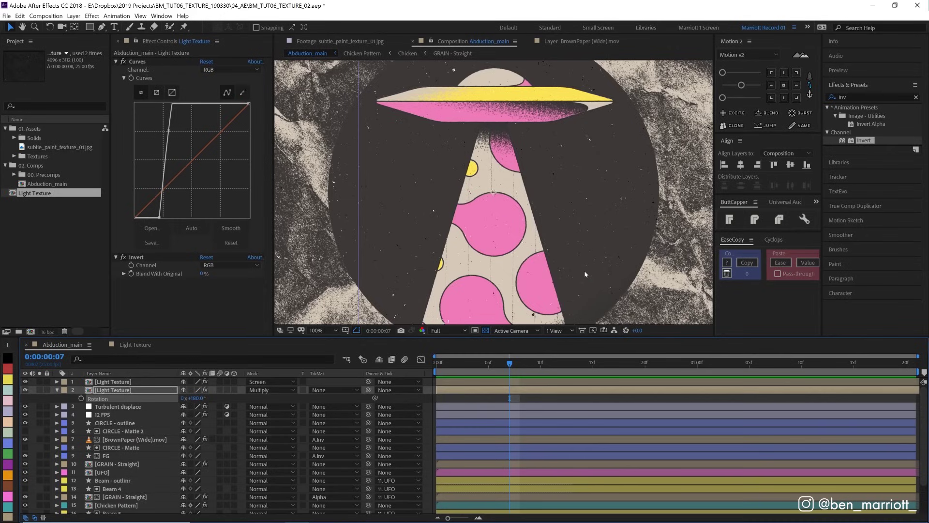
click(506, 383)
click(26, 383)
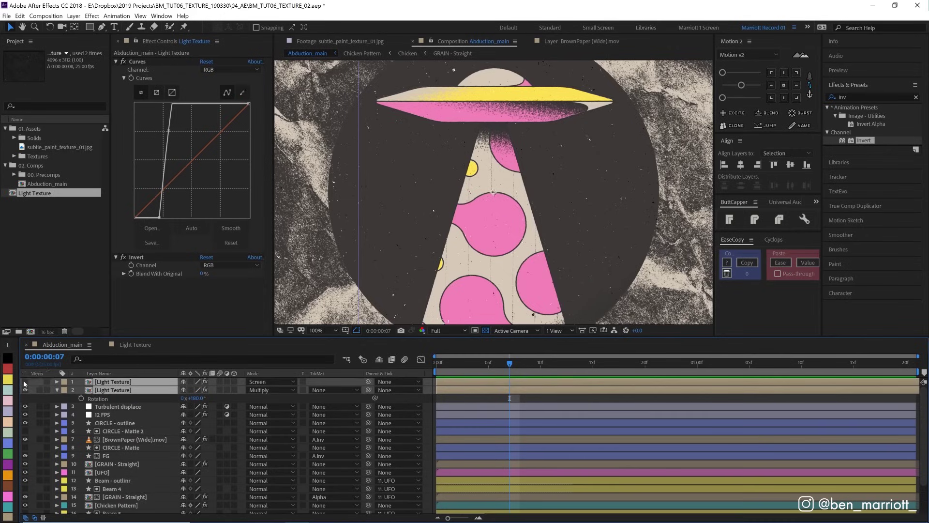
click(544, 374)
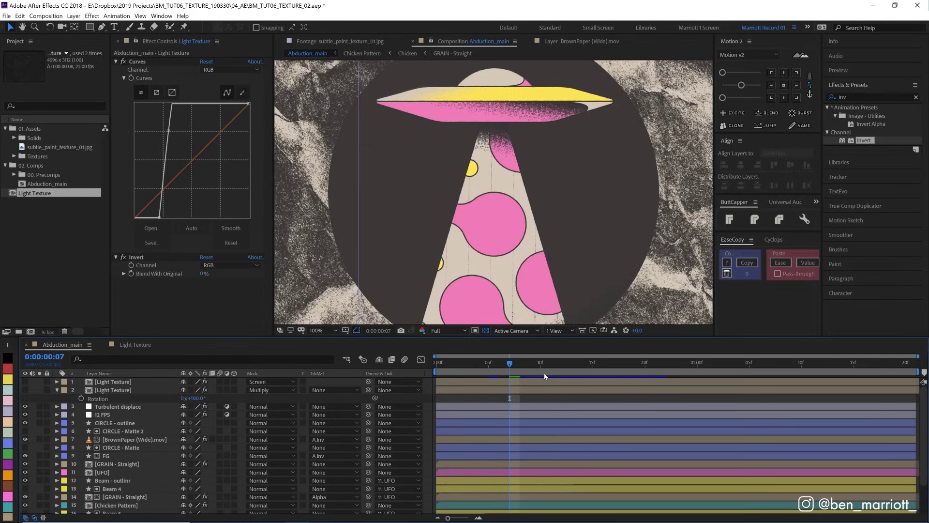
Create a new magenta solid layer.
key(ctrl+y)
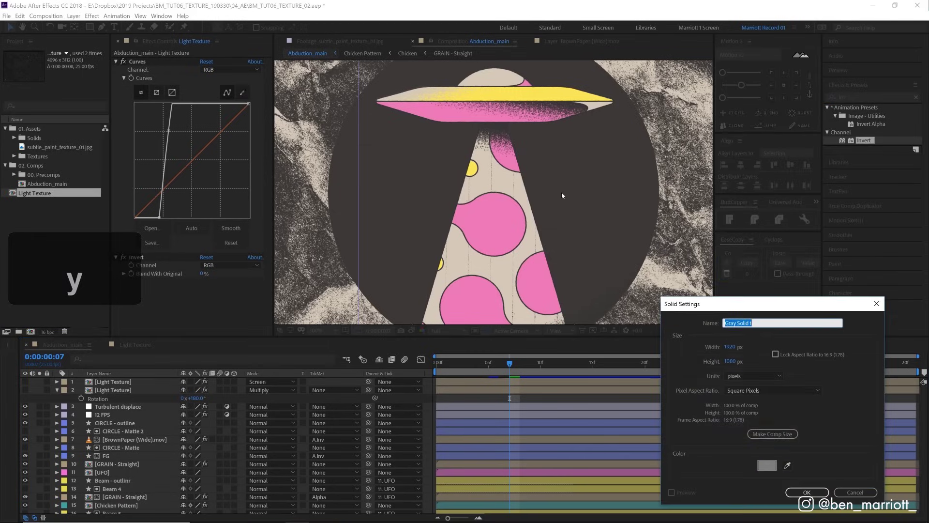
click(787, 465)
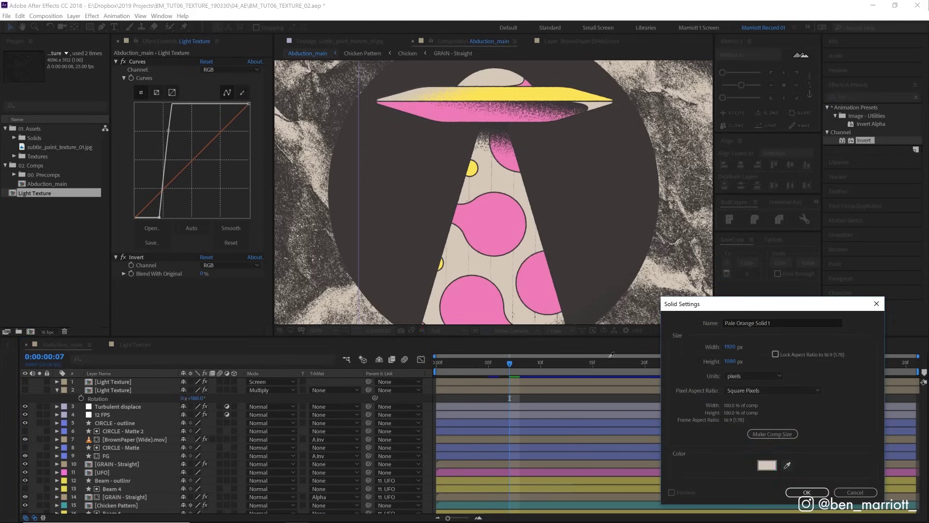
click(538, 290)
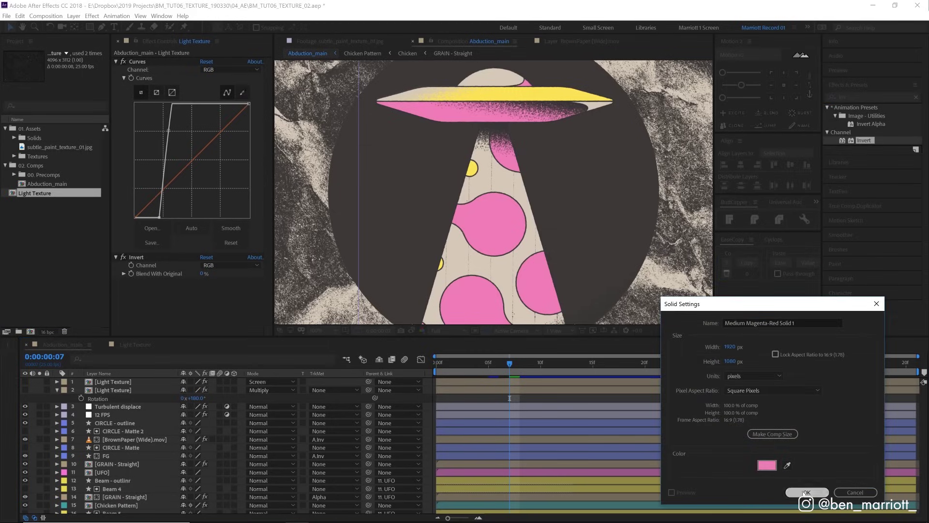
click(805, 493)
Duplicate Light Texture, move the copy above the magenta solid, and set it to Normal.
key(ctrl+d)
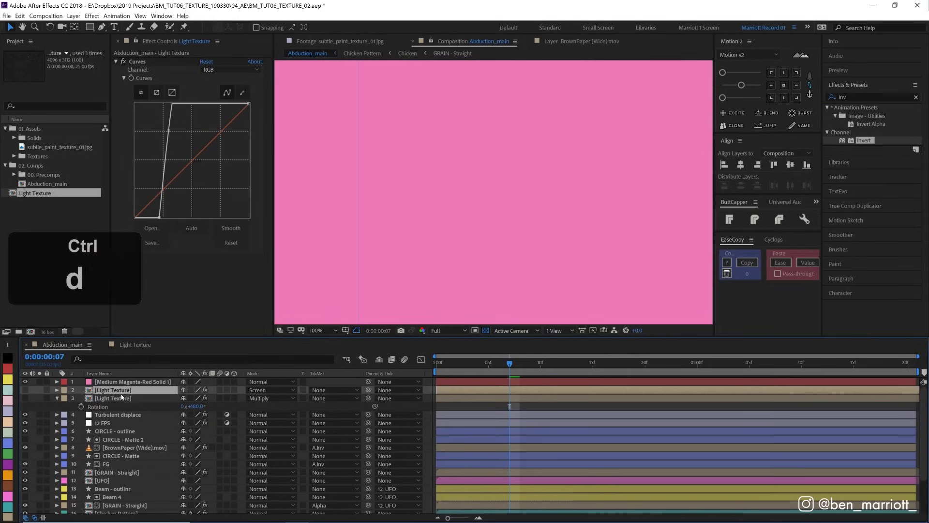
key(ctrl+d)
click(116, 383)
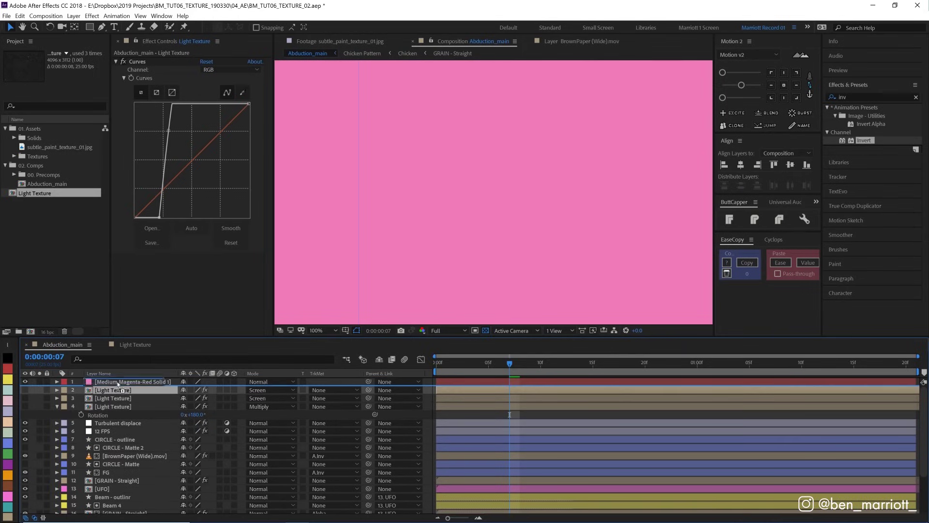
drag(117, 391, 116, 377)
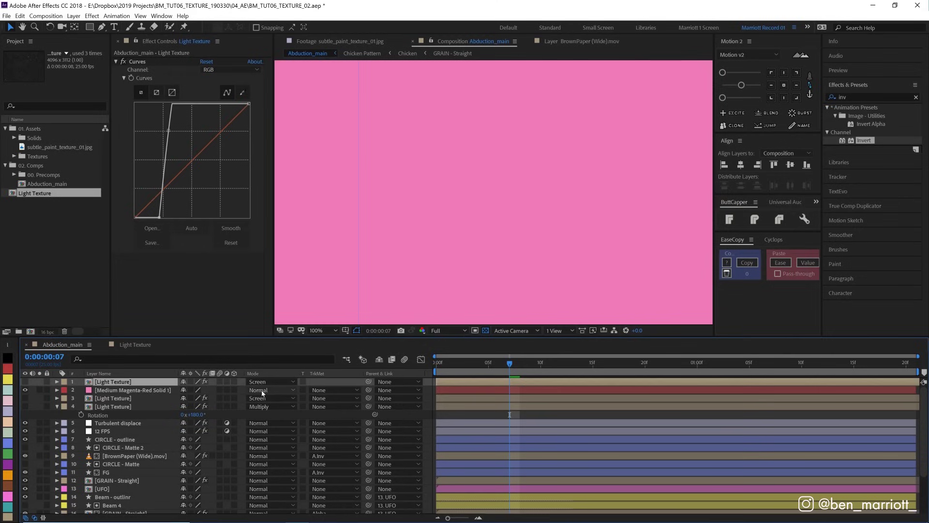
click(273, 381)
click(303, 130)
Set the magenta solid's track matte to Luma and preview the pink speckles.
click(109, 390)
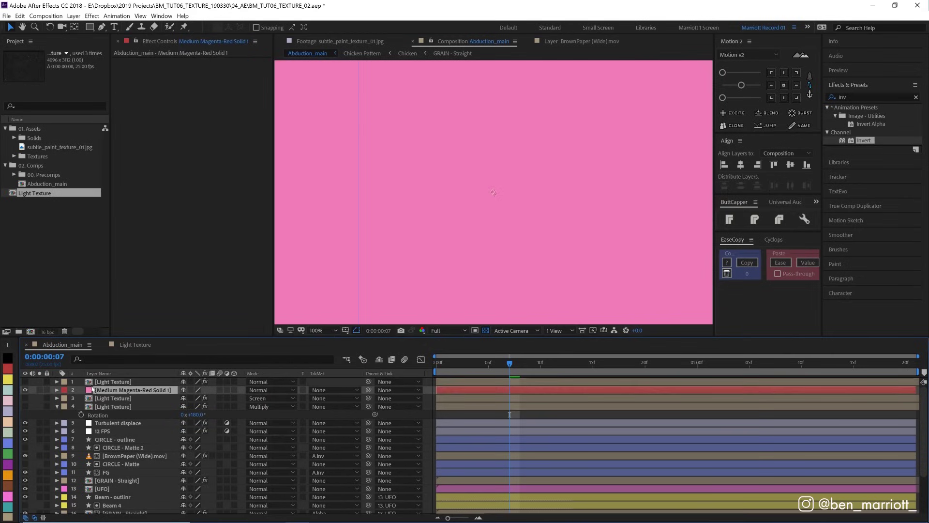
click(334, 390)
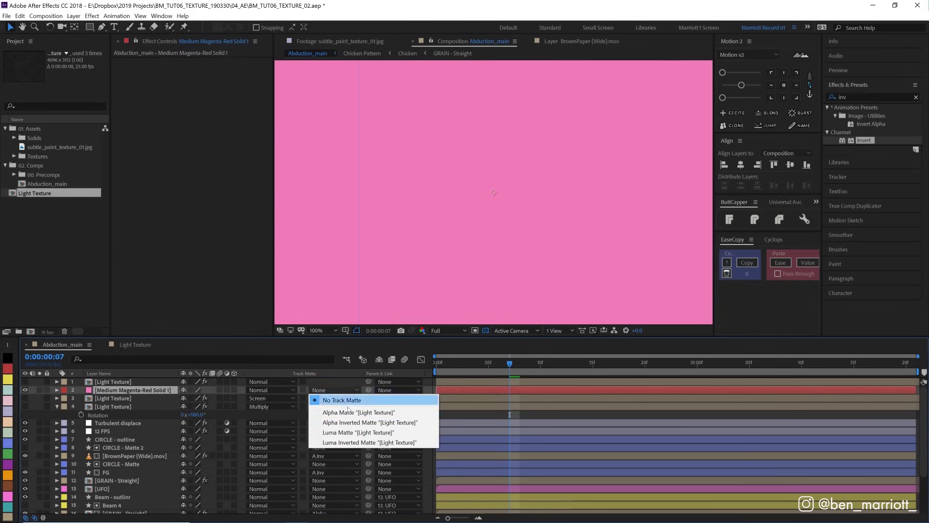
click(357, 432)
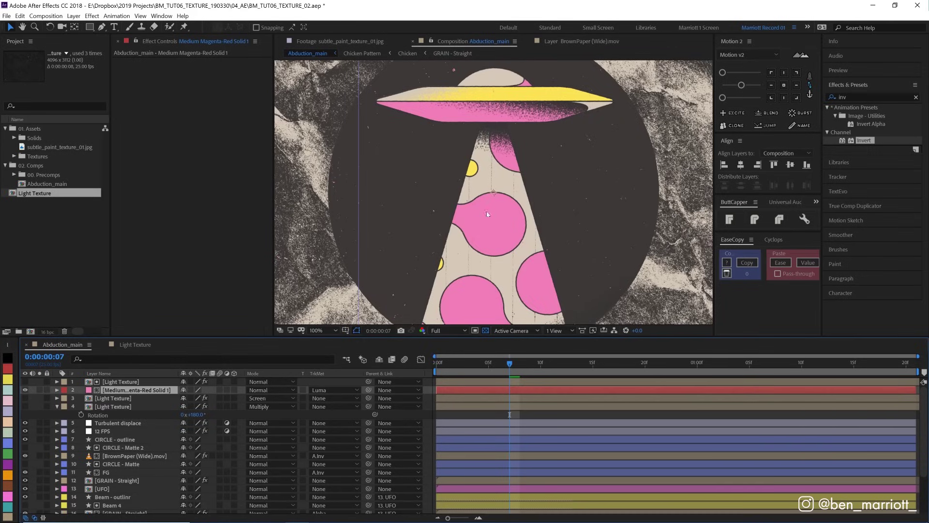
key(space)
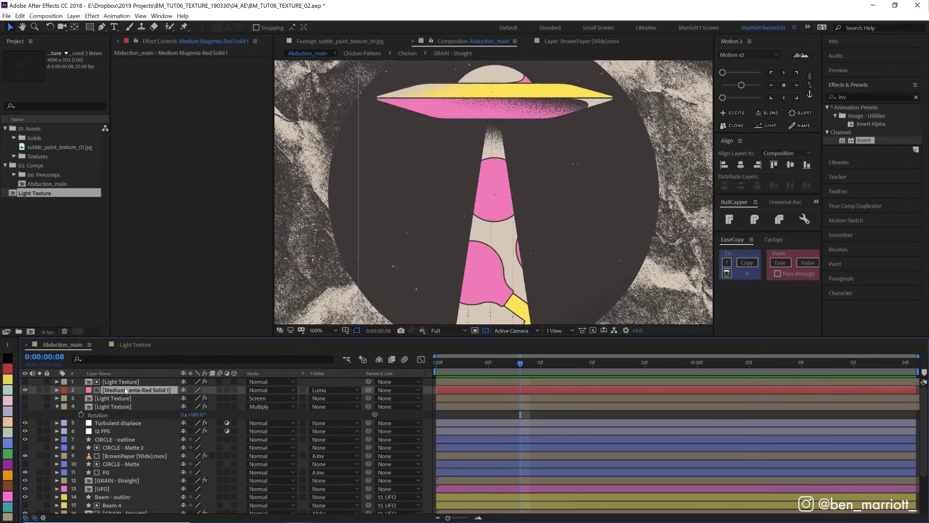
Delete the magenta solid and make the top Light Texture layer visible again.
click(104, 392)
key(BackSpace)
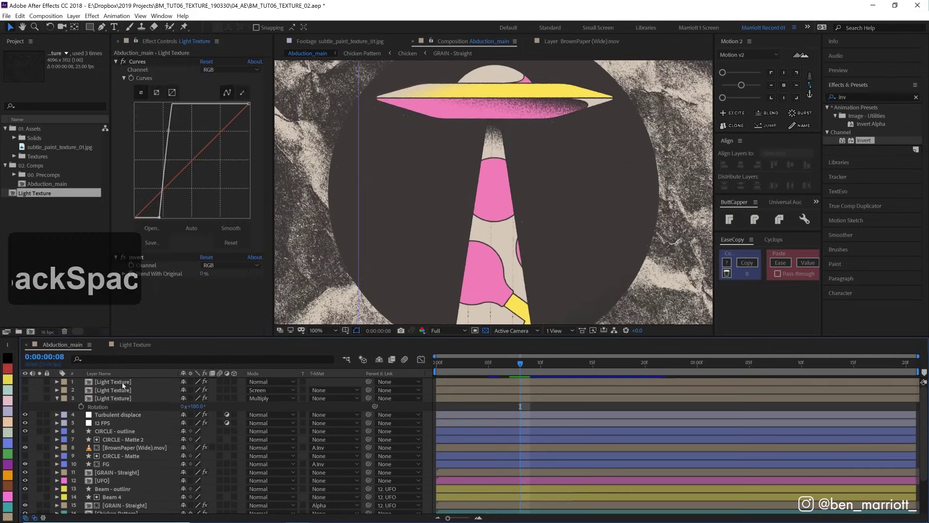
click(112, 383)
click(24, 380)
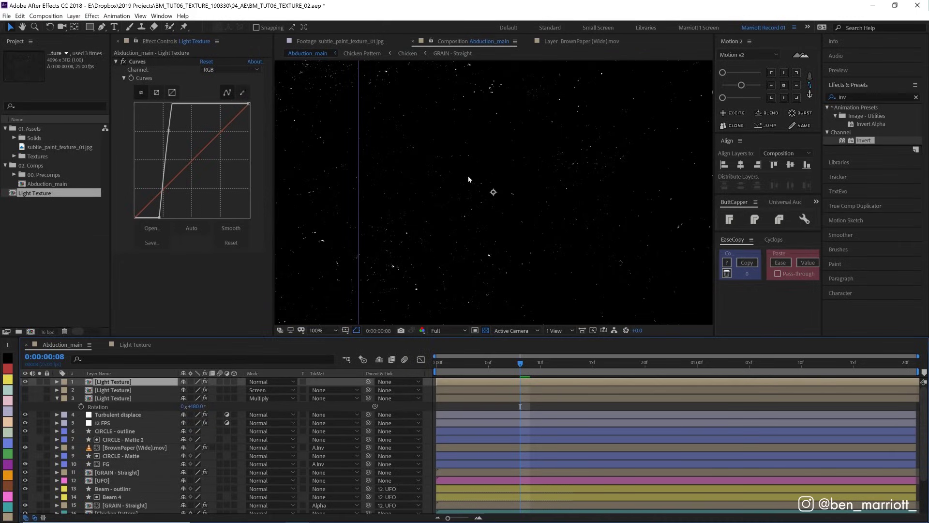
Apply VC Color Vibrance to the top Light Texture layer with Matte Alpha set to Only.
click(871, 97)
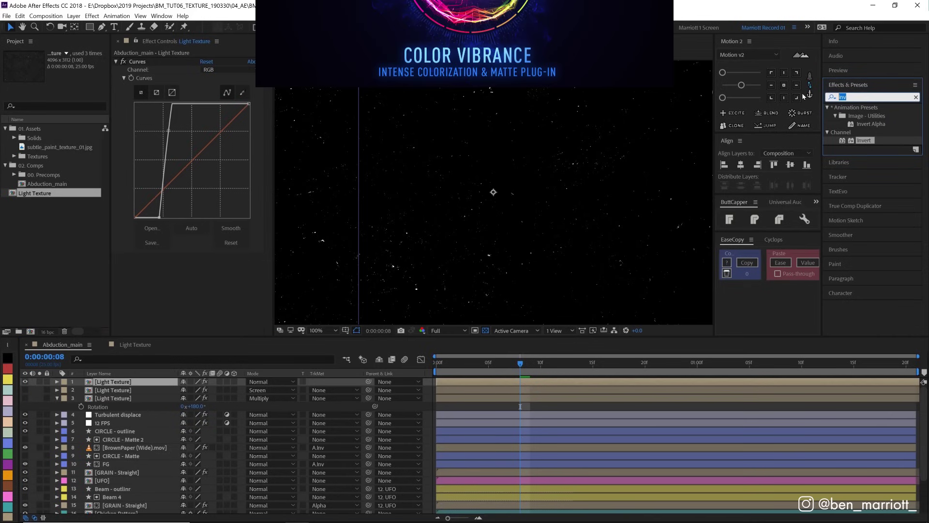
text(vc co)
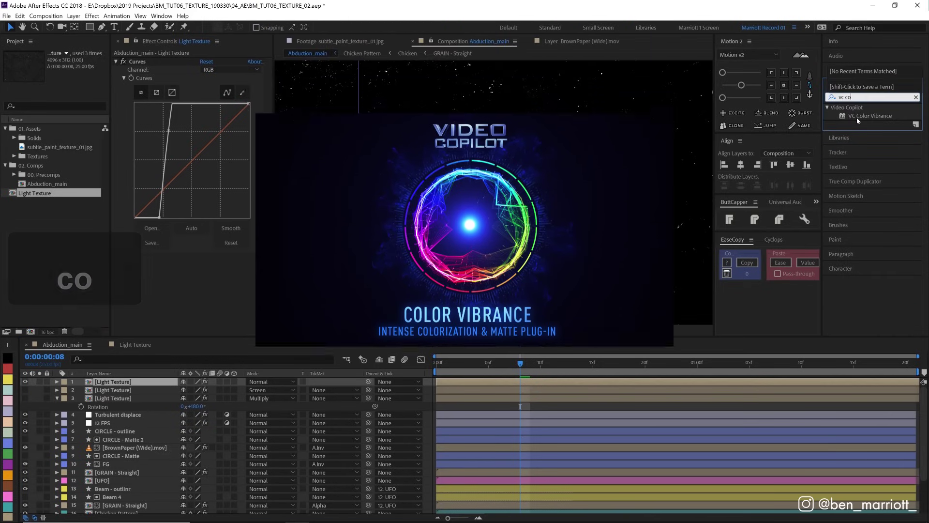
key(Return)
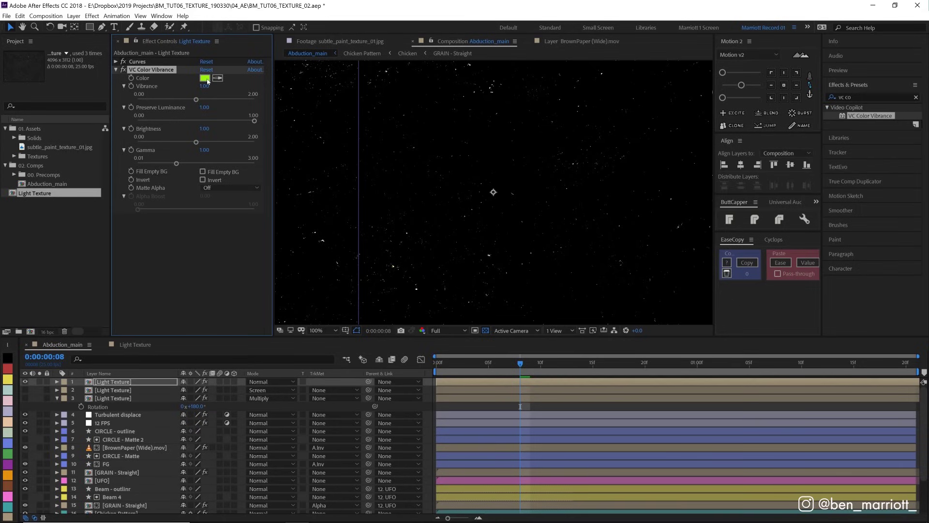
click(160, 187)
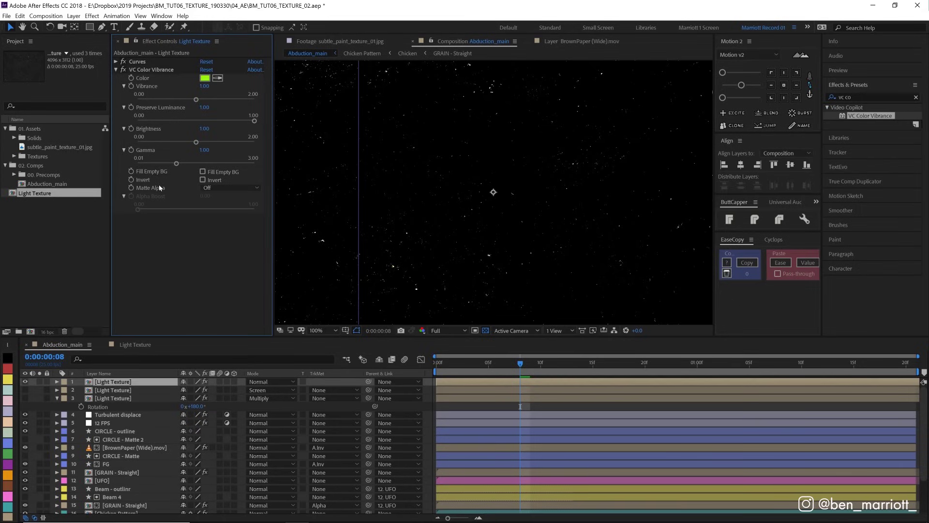
click(231, 188)
click(222, 219)
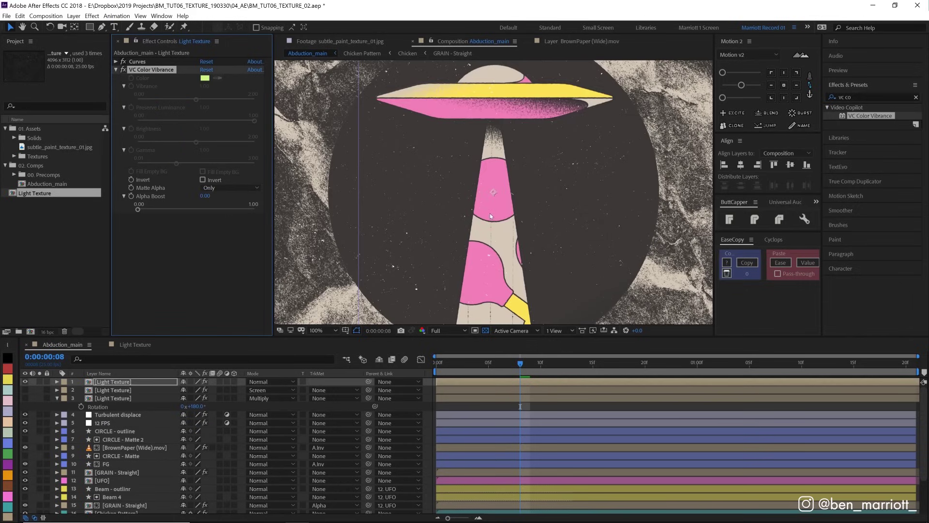
double_click(863, 96)
text(fil)
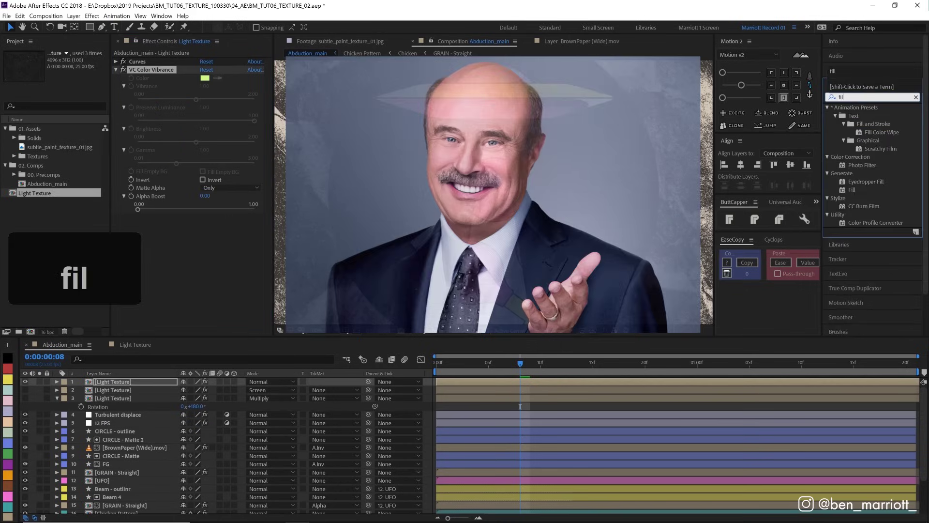
text(l)
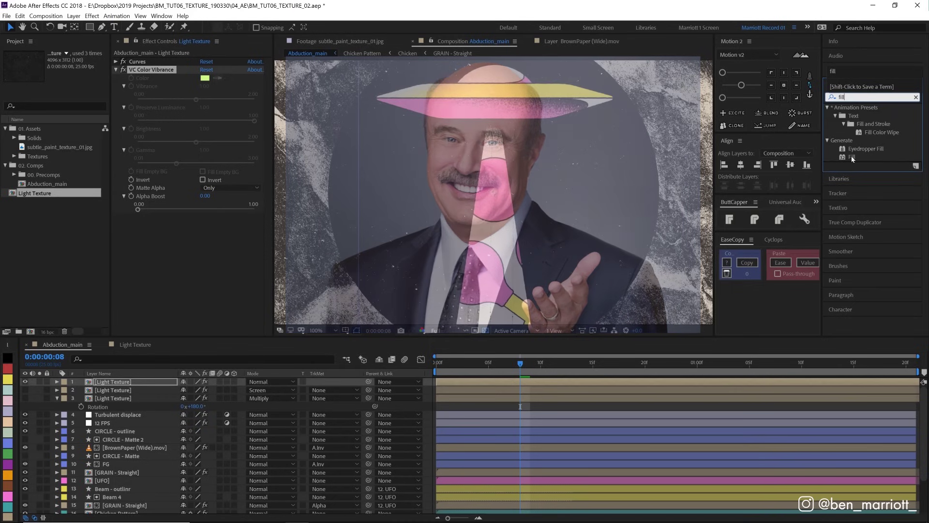
Apply a pink Fill effect to the top Light Texture layer and play the scene.
double_click(853, 157)
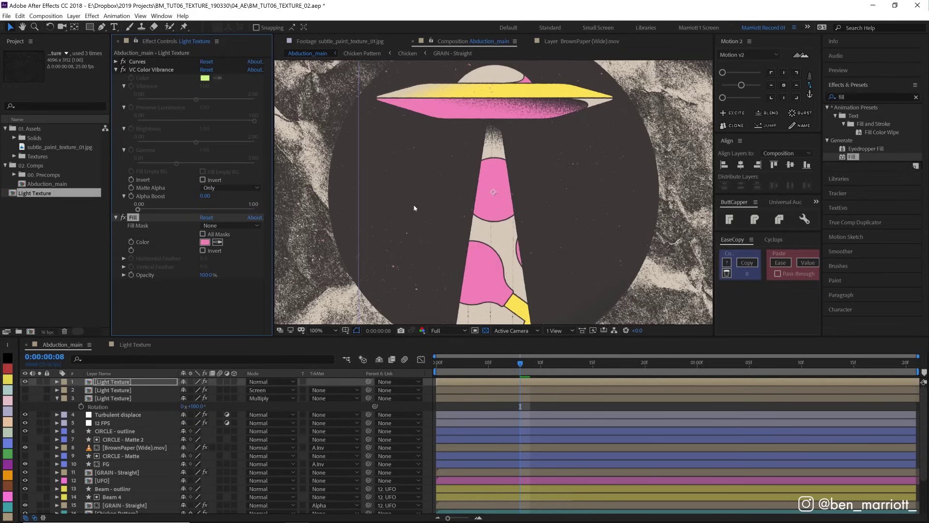
key(space)
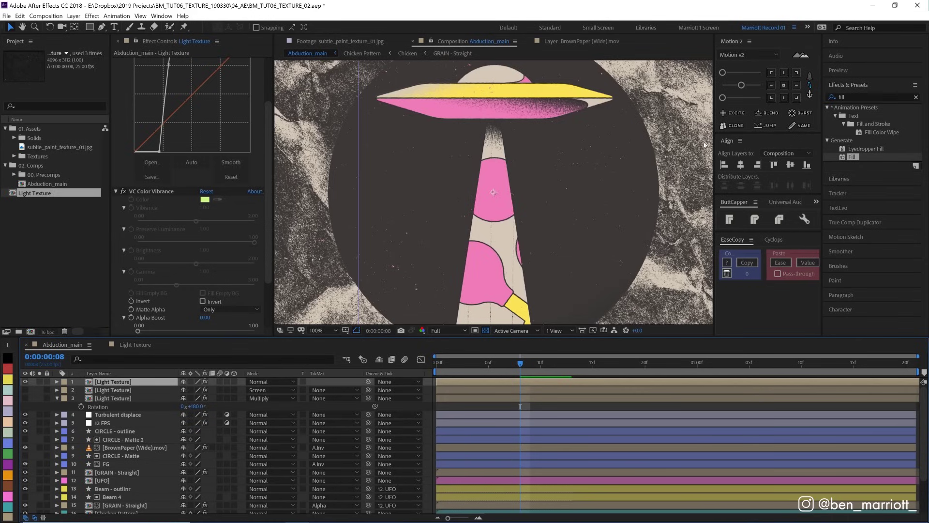
Duplicate the top Light Texture layer and remove its VC Color Vibrance and Fill effects.
click(537, 405)
click(528, 382)
key(ctrl+d)
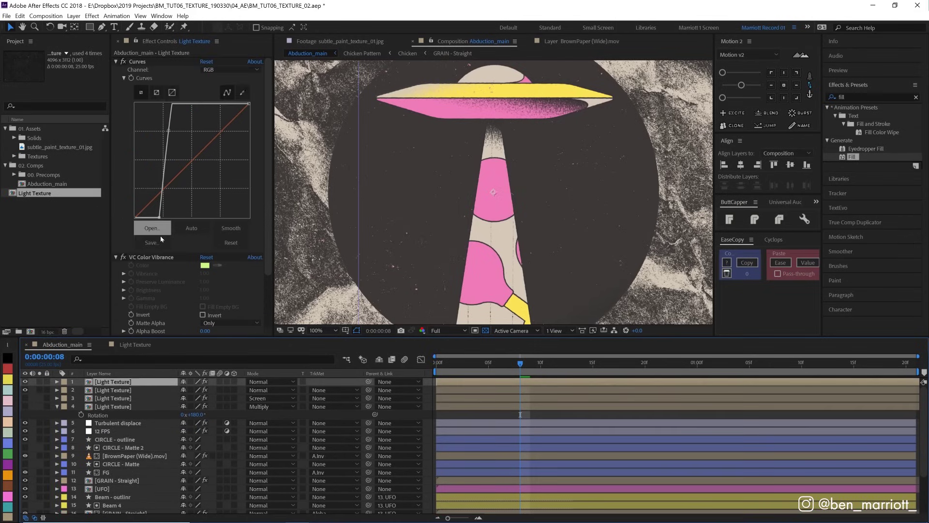
click(123, 257)
scroll(142, 252, down, 3)
key(Delete)
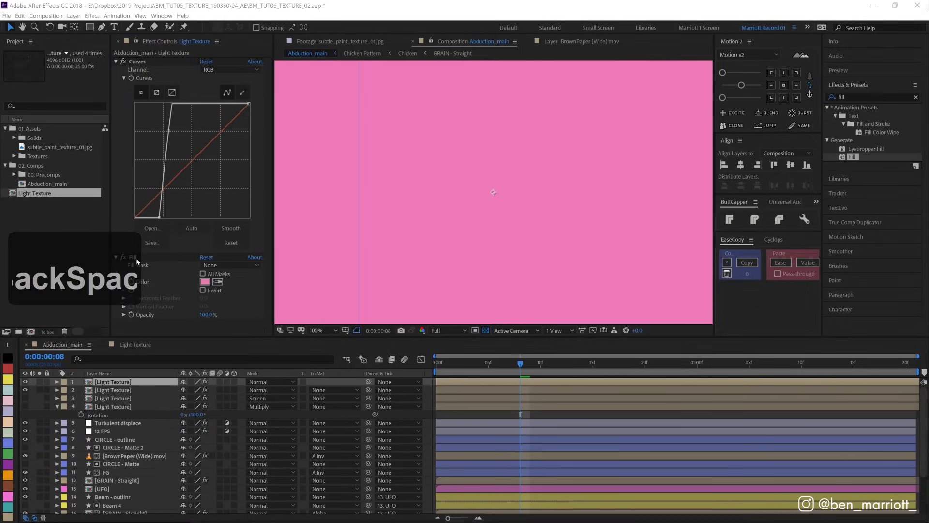
click(136, 258)
key(Delete)
text(tin)
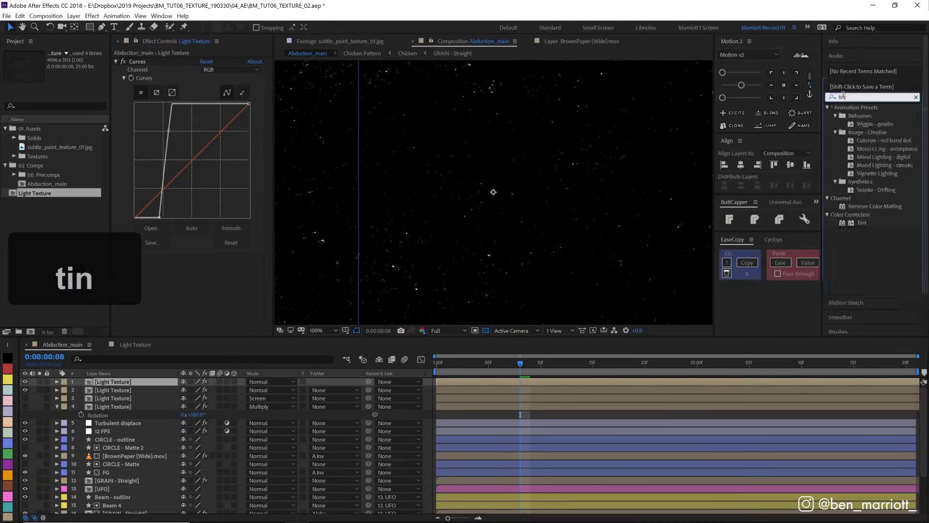
text(t)
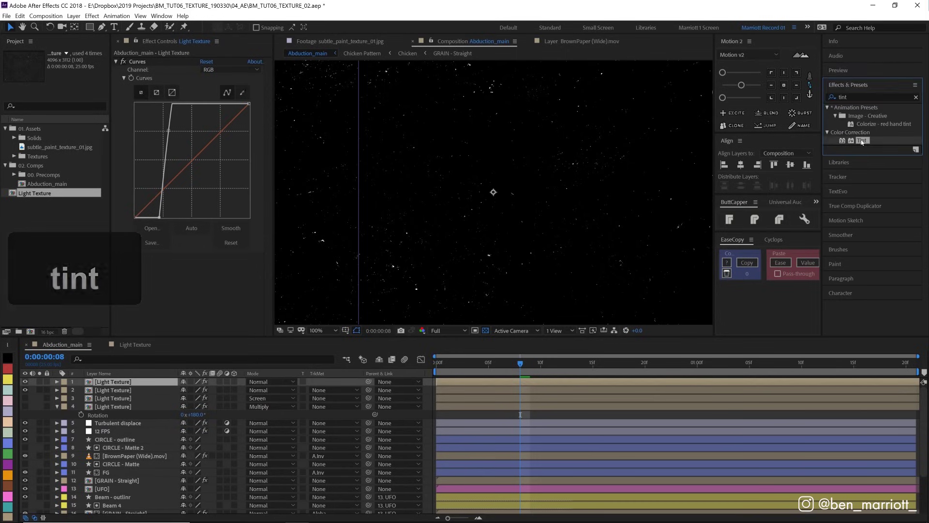
Add Tint to the duplicate, sample the beam's pink for Map White To, and solo it.
double_click(864, 141)
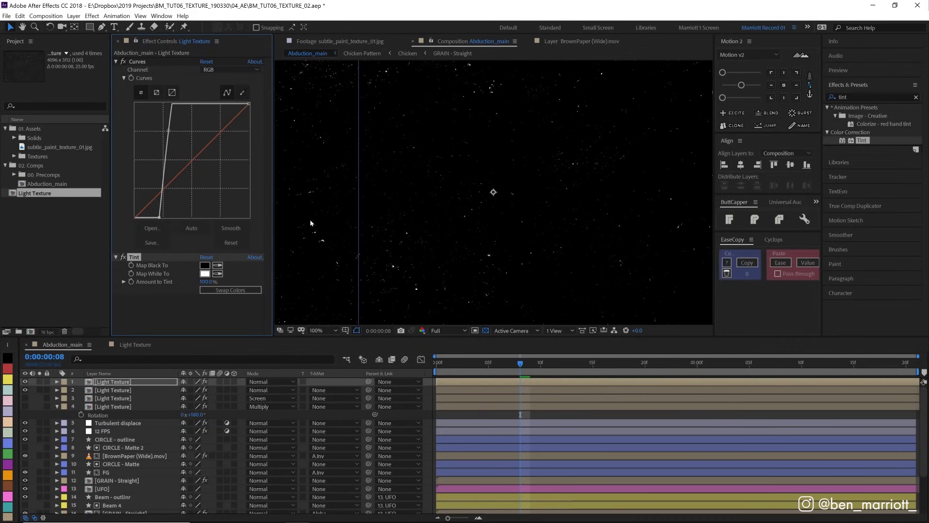
click(24, 383)
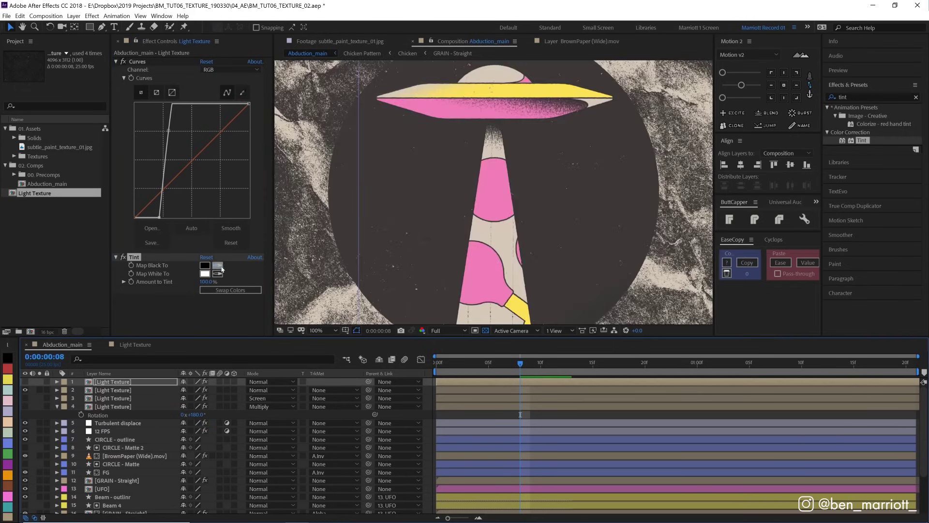
click(218, 273)
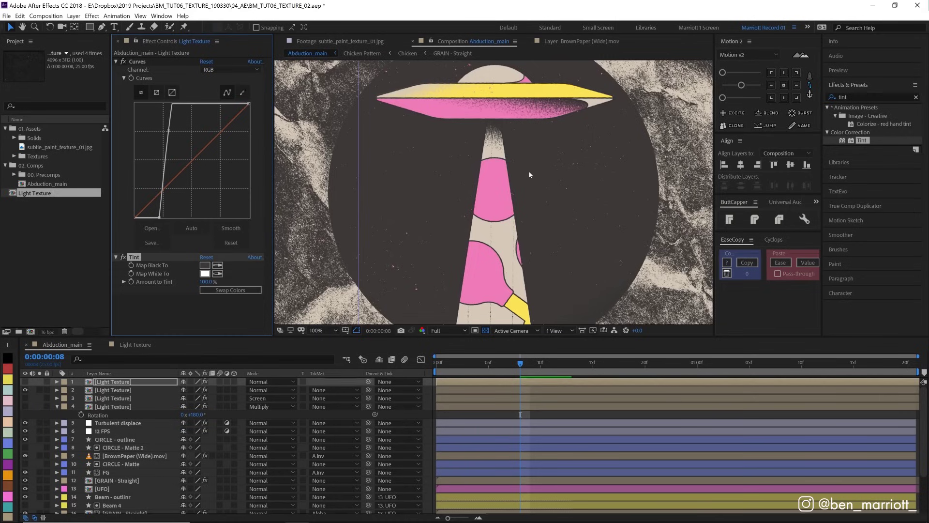
click(216, 273)
click(494, 188)
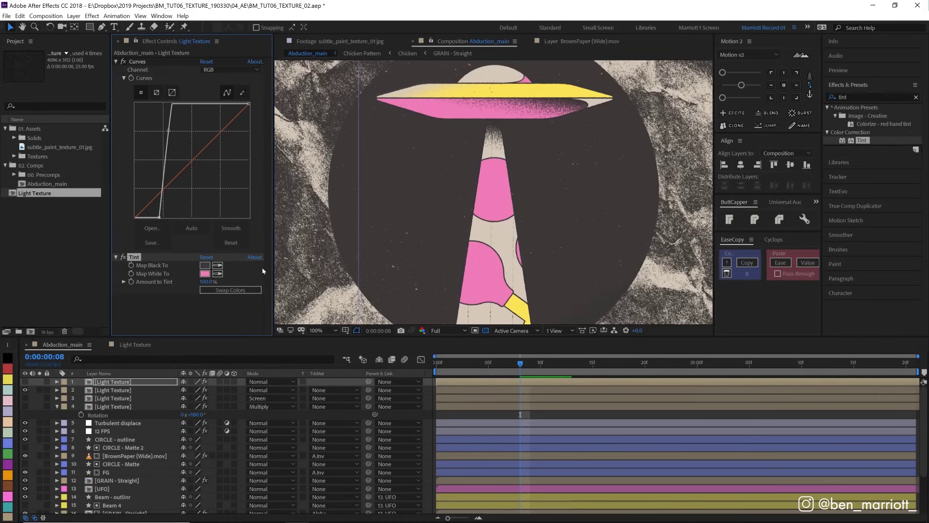
click(40, 382)
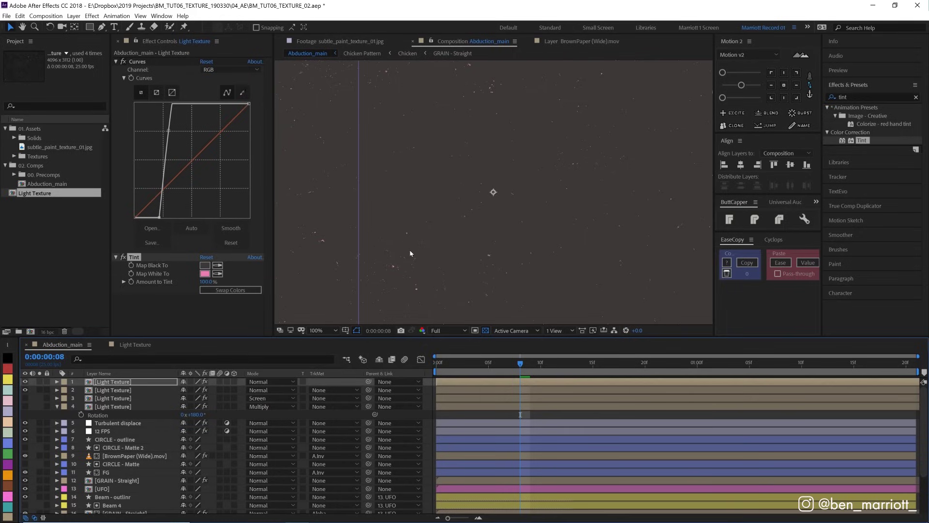
Smooth the texture's Curves into a gentler S-curve and choose a new pink for Map White To.
drag(168, 129, 195, 127)
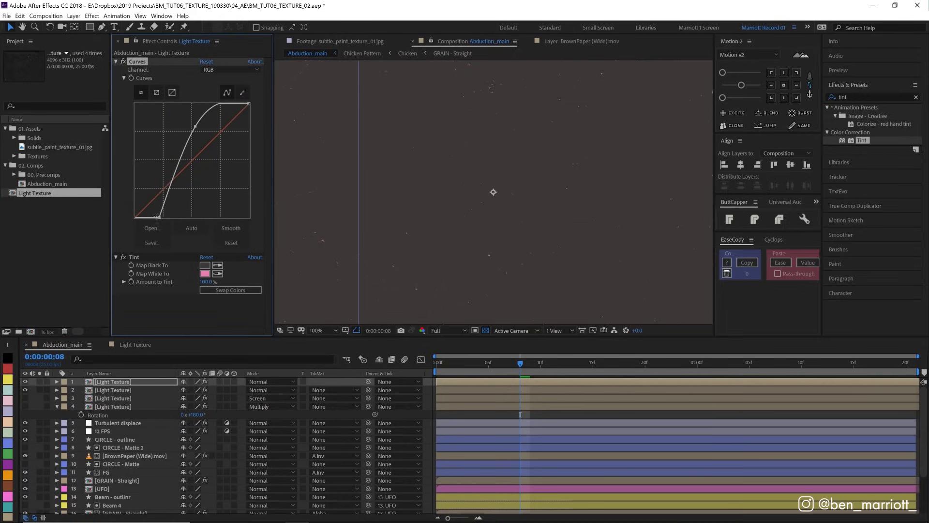
drag(158, 216, 142, 220)
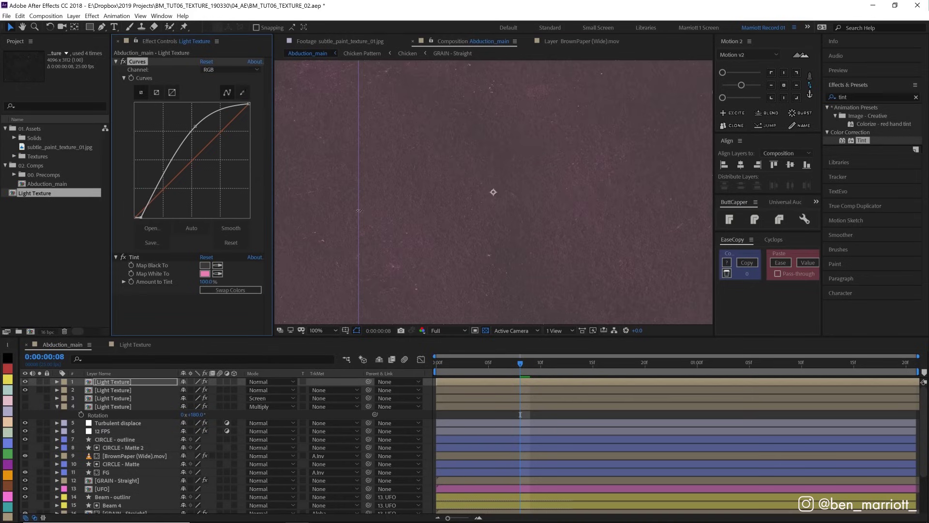
click(206, 273)
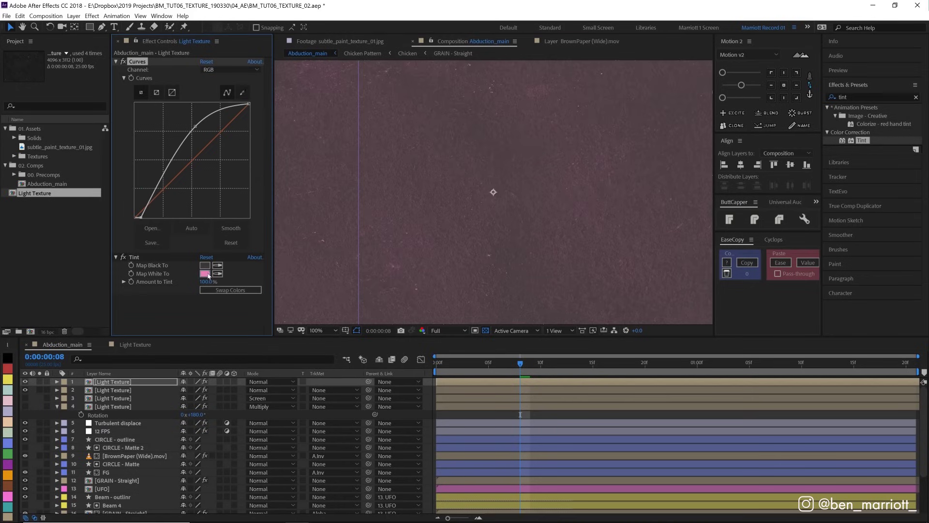
click(254, 359)
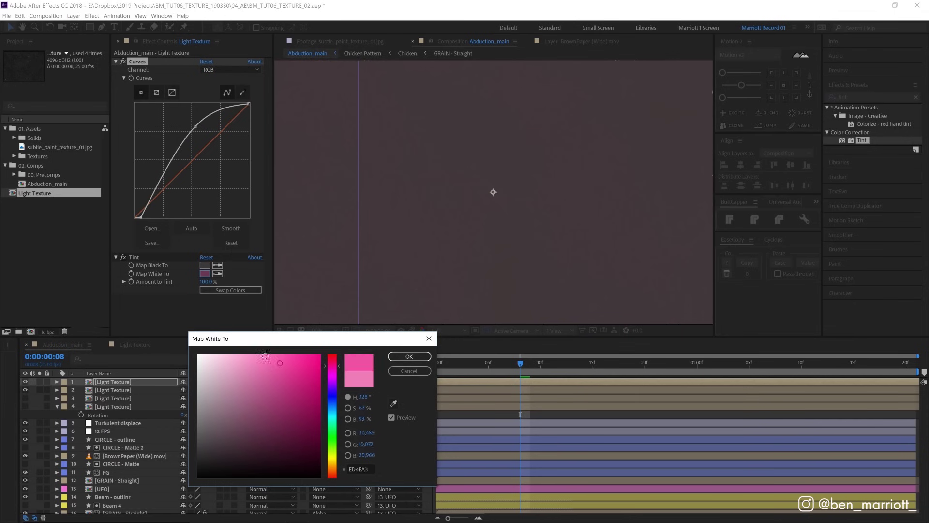
click(408, 357)
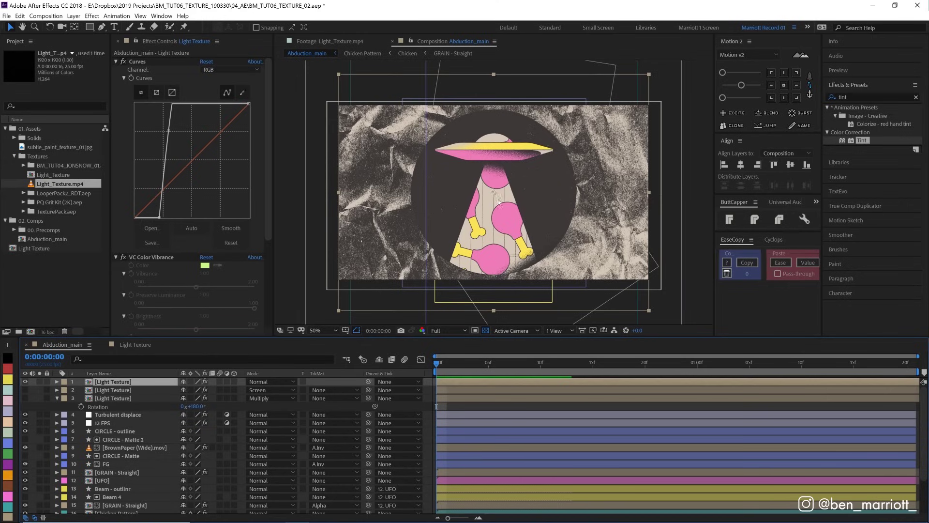
double_click(140, 447)
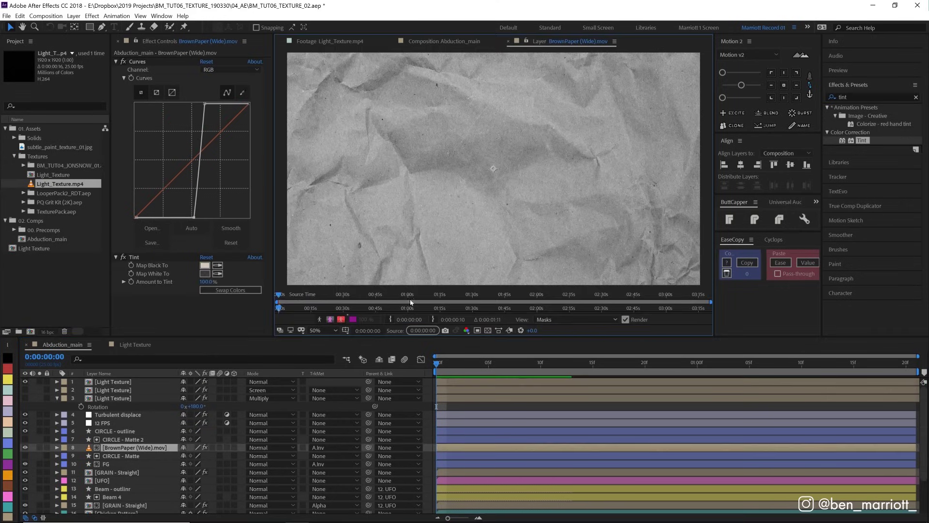
key(space)
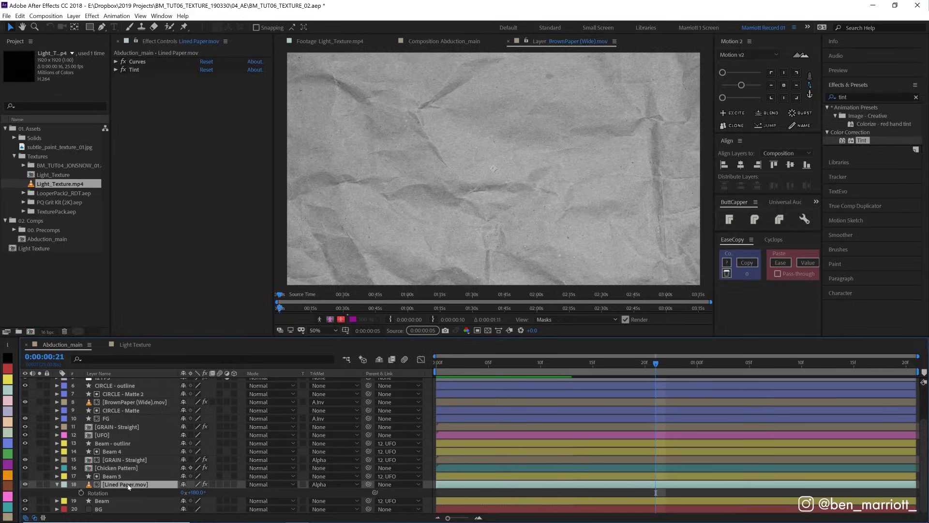
double_click(128, 485)
key(space)
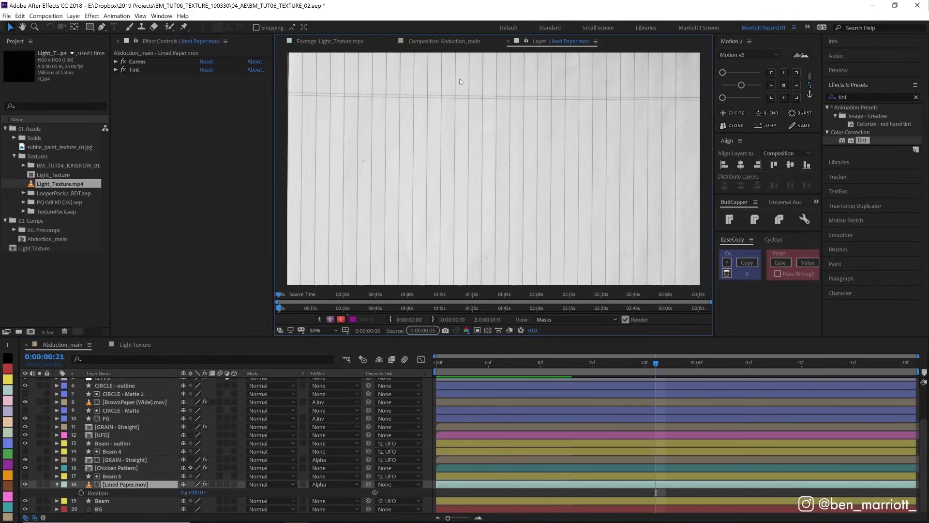